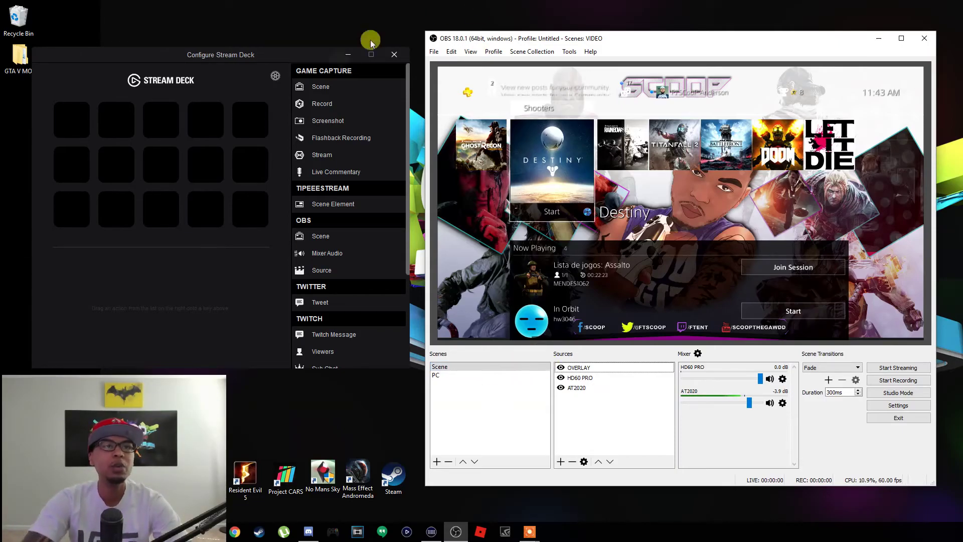
# - Assign the OBS Scene action to the first key, targeting scene 'Scene' in the VIDEO collection
pyautogui.moveTo(330, 241); pyautogui.dragTo(79, 122)
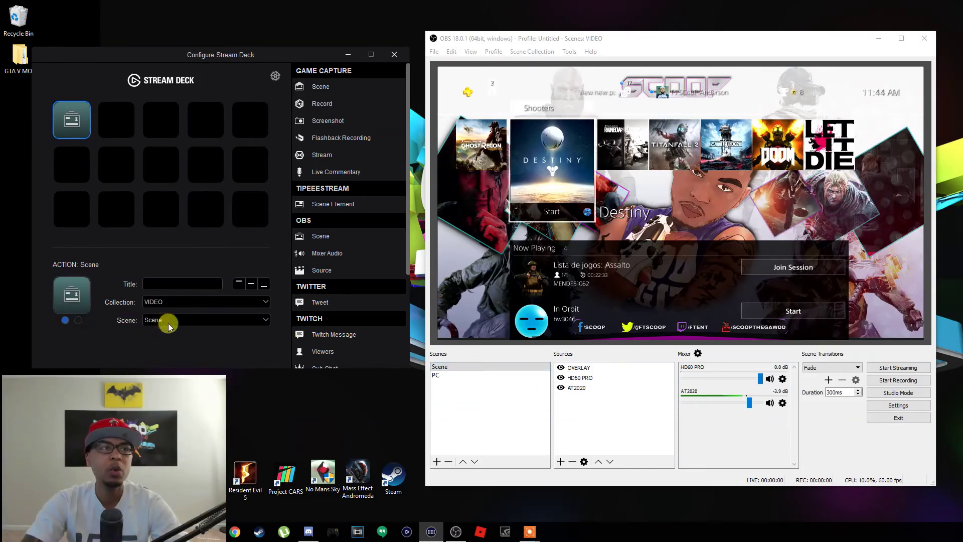
pyautogui.click(170, 301)
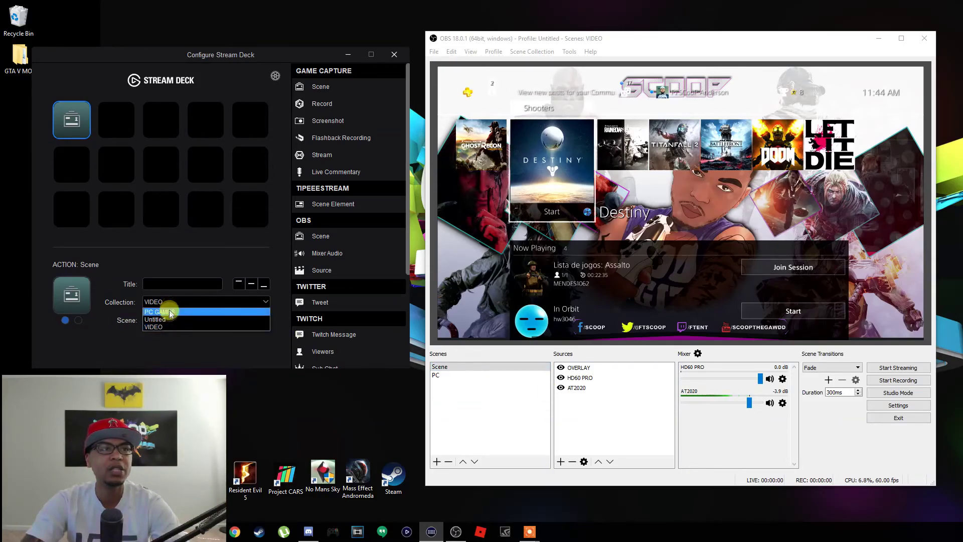
pyautogui.click(167, 327)
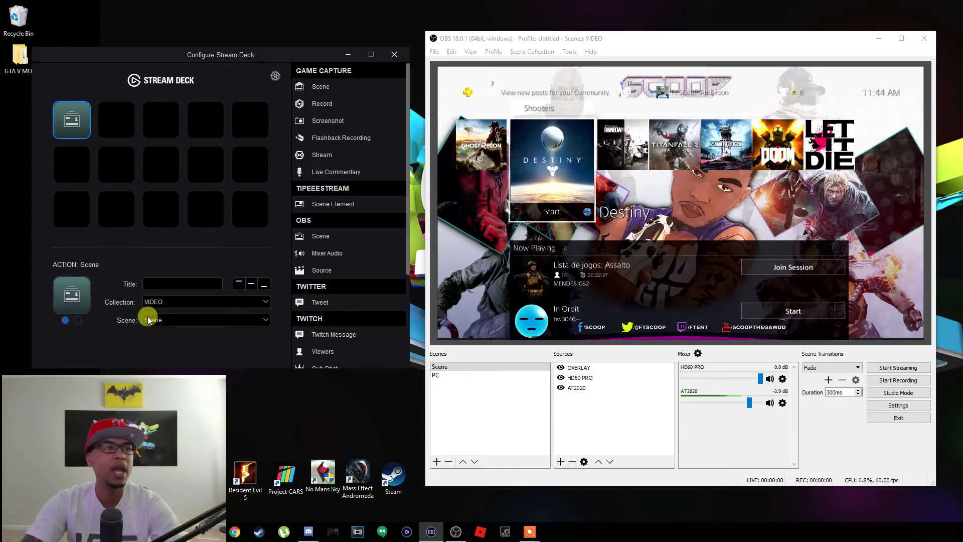
pyautogui.click(160, 323)
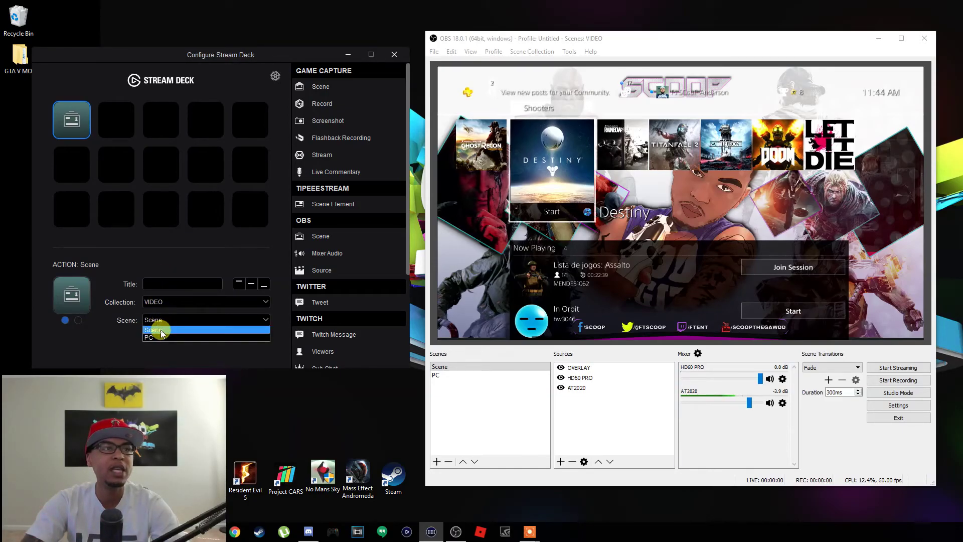
pyautogui.click(161, 331)
pyautogui.click(533, 52)
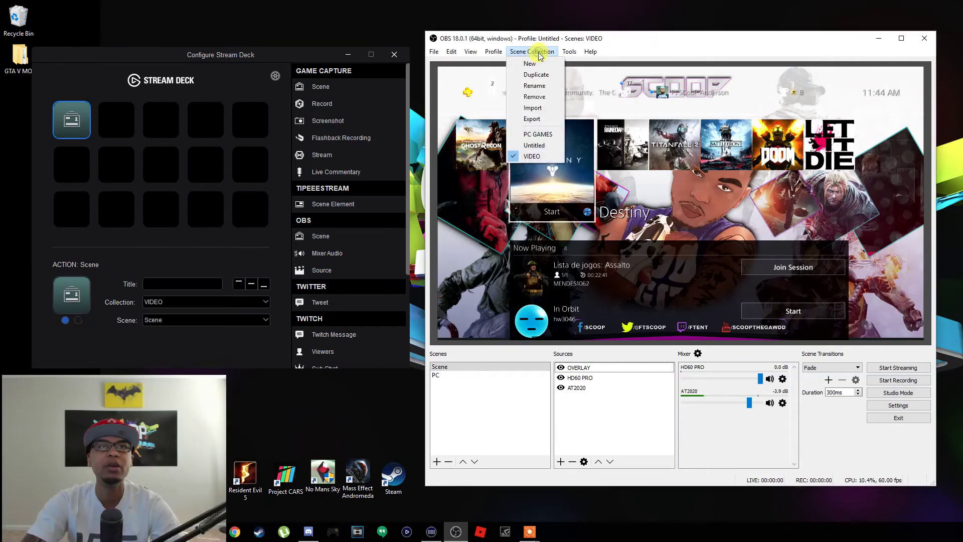
pyautogui.click(565, 38)
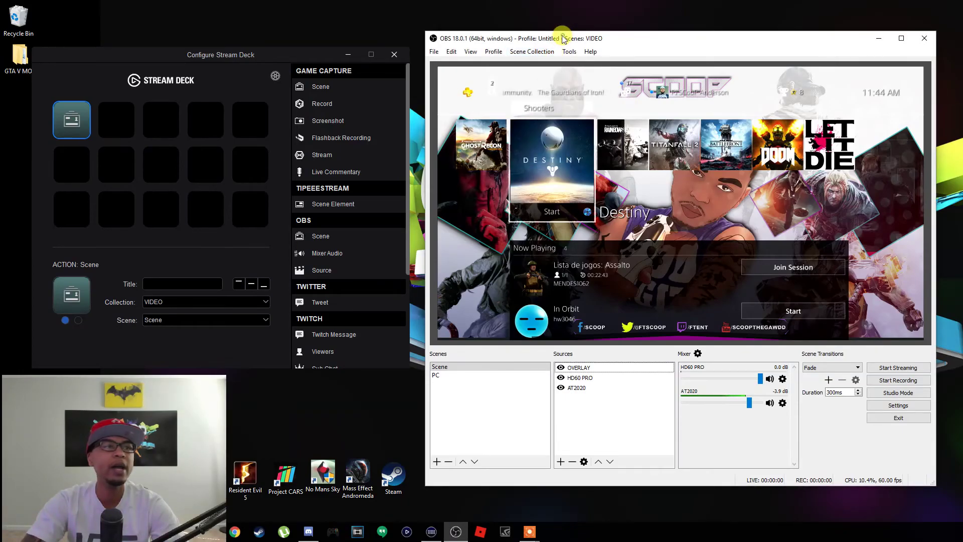
# - Edit the first key's title field, deleting the stray text typed into it
pyautogui.click(185, 283)
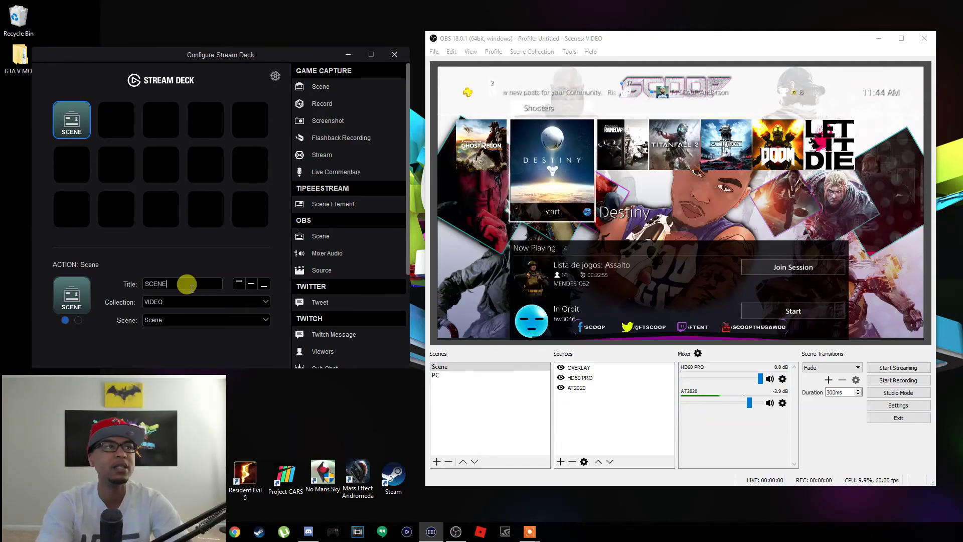
pyautogui.write('JDFJDJFJDFJJDFJJD')
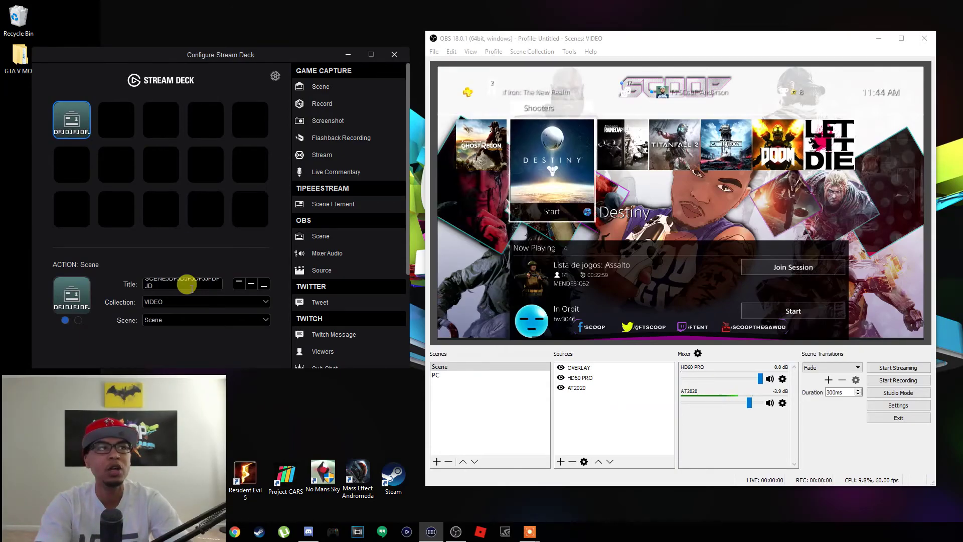
pyautogui.press('BackSpace')
pyautogui.press('BackSpace')
pyautogui.press('BackSpace')
pyautogui.press('BackSpace')
pyautogui.press('BackSpace')
pyautogui.press('BackSpace')
pyautogui.press('BackSpace')
pyautogui.press('BackSpace')
pyautogui.press('BackSpace')
pyautogui.press('BackSpace')
pyautogui.press('BackSpace')
pyautogui.press('BackSpace')
pyautogui.press('BackSpace')
pyautogui.press('BackSpace')
pyautogui.press('BackSpace')
pyautogui.press('BackSpace')
pyautogui.press('BackSpace')
pyautogui.press('BackSpace')
pyautogui.press('BackSpace')
pyautogui.press('BackSpace')
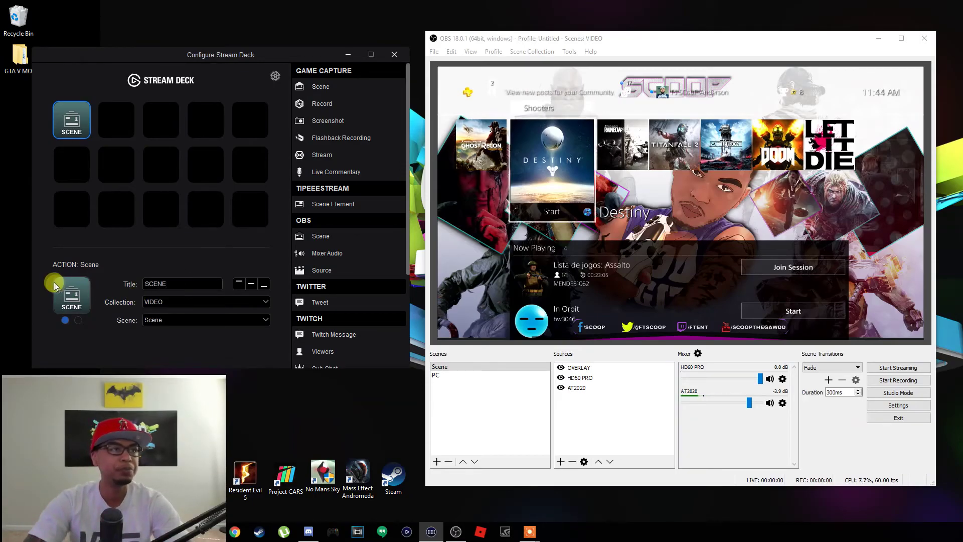
# - Set the first key's icon to UmjSmcHn.jpg from Pictures > Stream Deck Pics
pyautogui.click(76, 301)
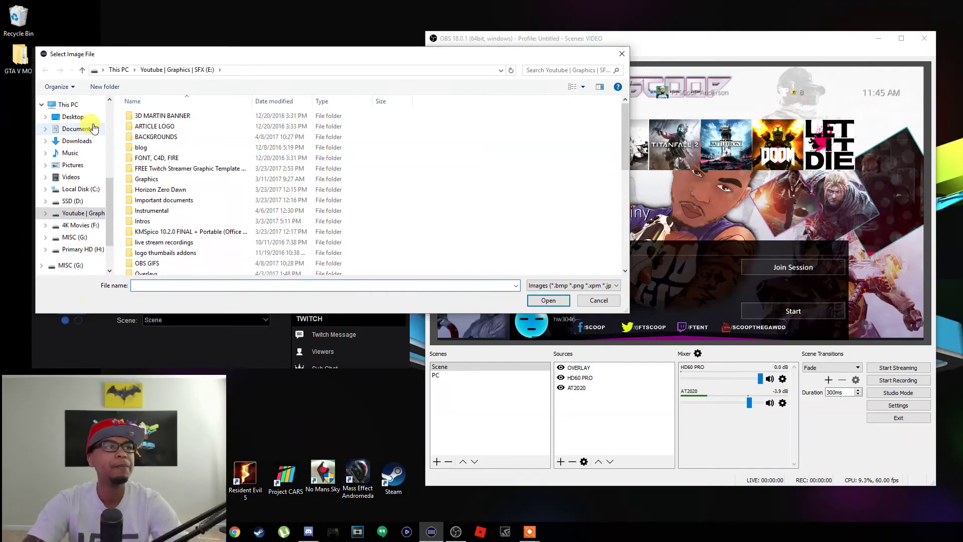
pyautogui.click(69, 168)
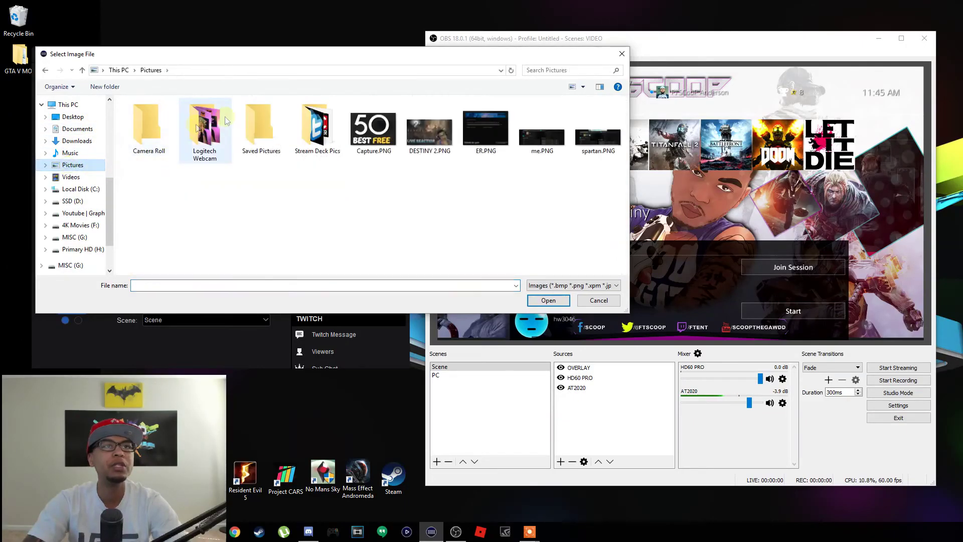
pyautogui.doubleClick(308, 126)
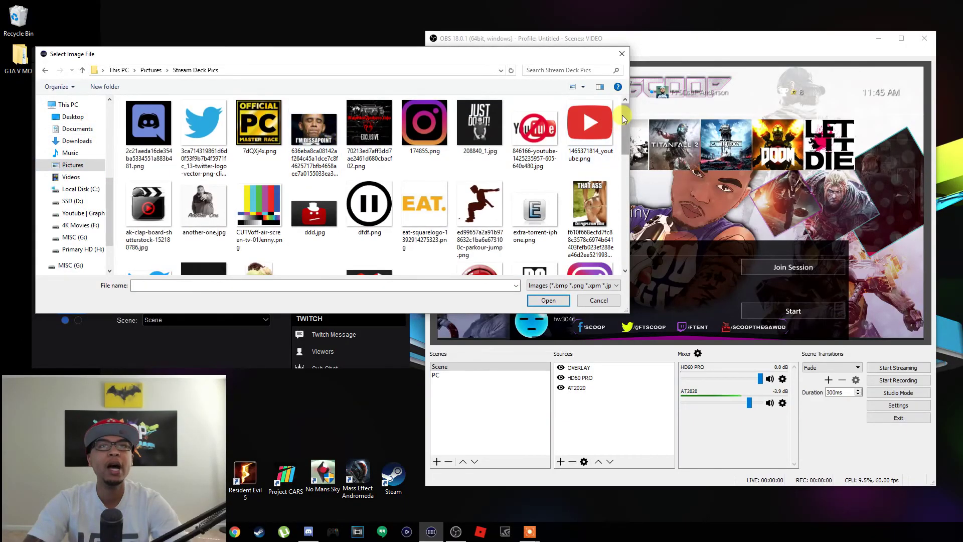
pyautogui.scroll(-2, 622, 142)
pyautogui.moveTo(622, 141); pyautogui.dragTo(606, 222)
pyautogui.click(149, 234)
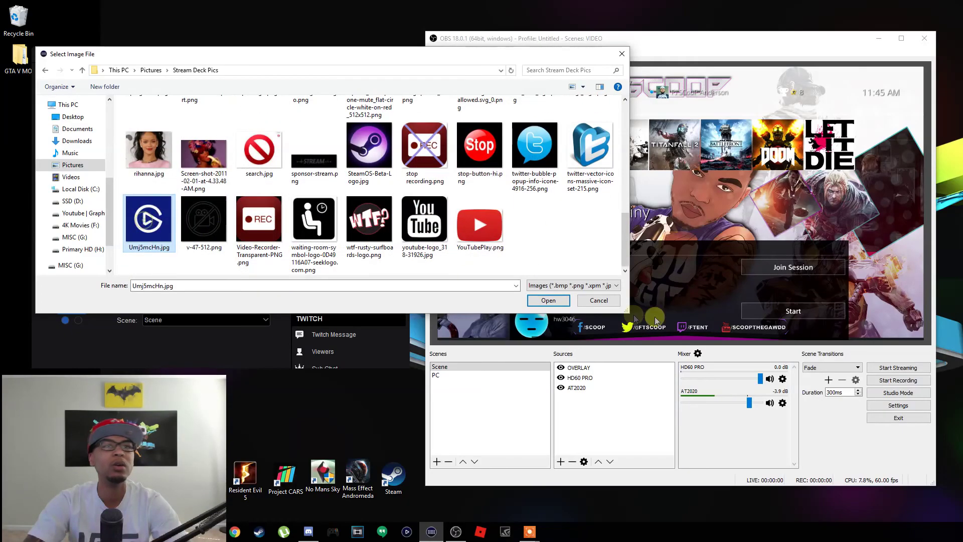
pyautogui.click(548, 300)
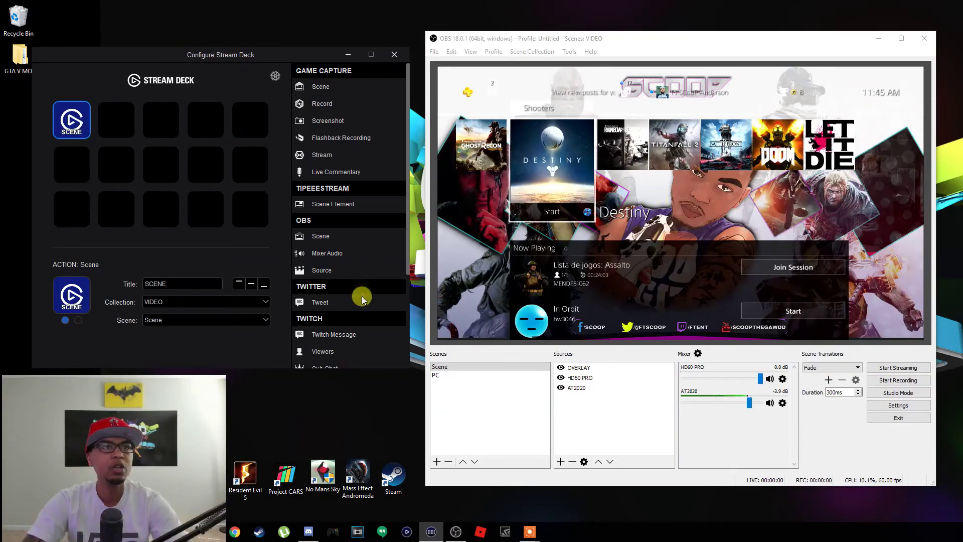
pyautogui.click(113, 121)
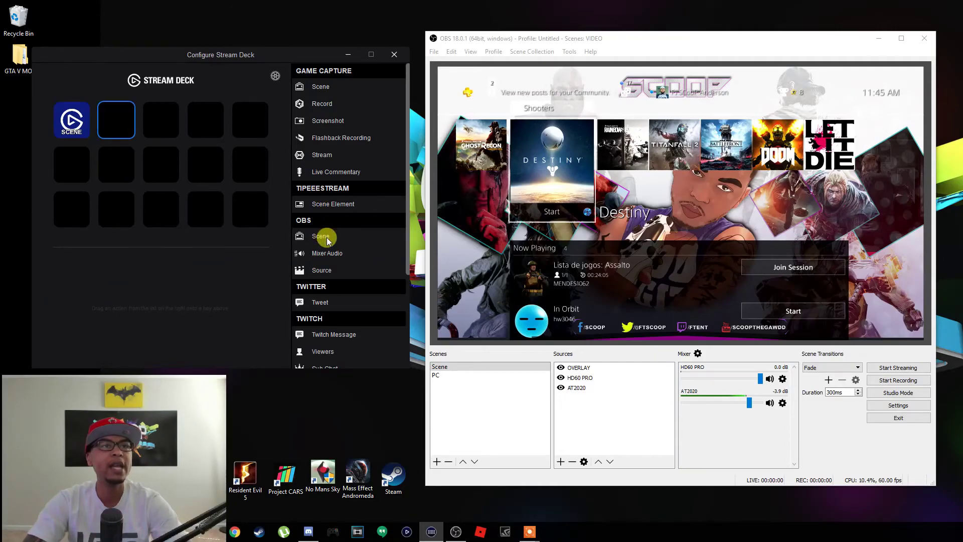
# - Assign the OBS Scene action to the second key, switching to the PC scene
pyautogui.moveTo(90, 120); pyautogui.dragTo(115, 121)
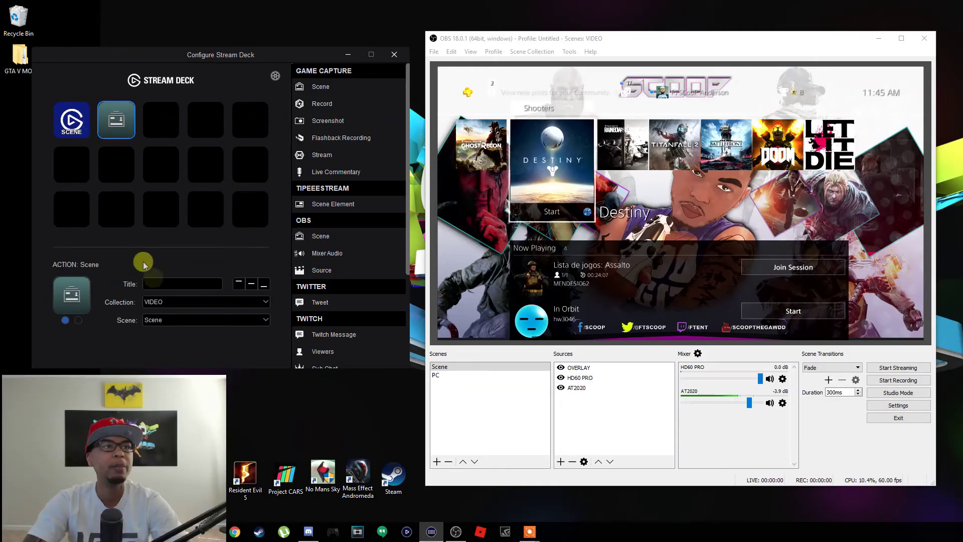
pyautogui.click(208, 324)
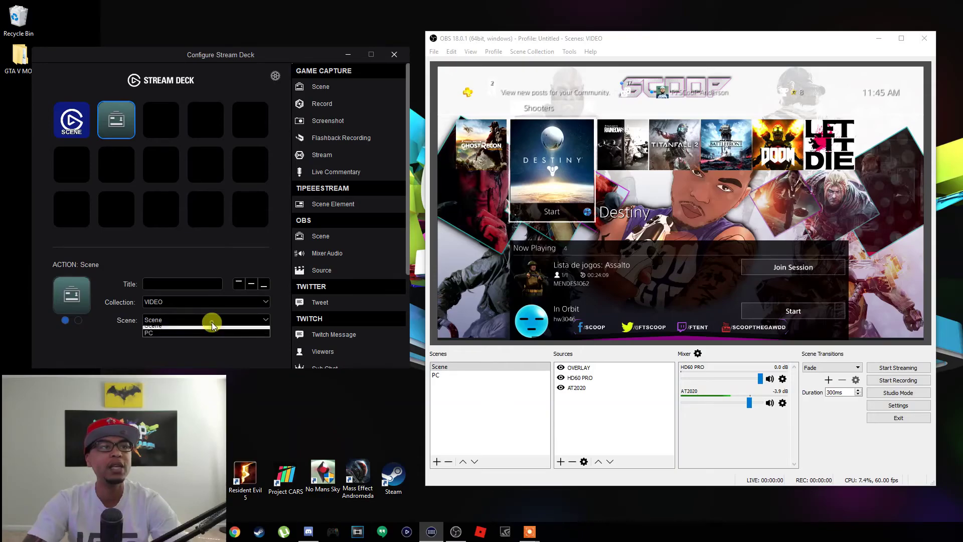
pyautogui.click(194, 338)
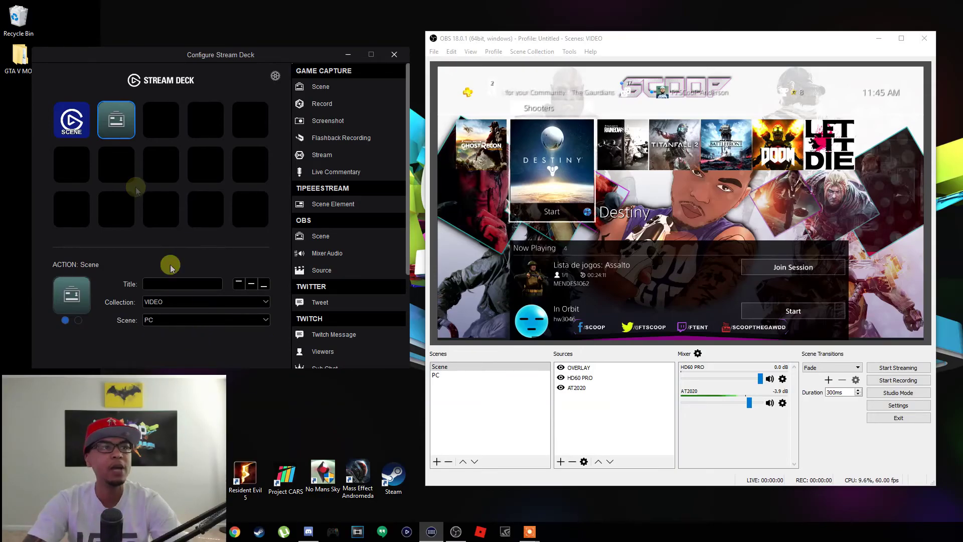
# - Give the second key the pc-gamer.png icon image
pyautogui.click(81, 294)
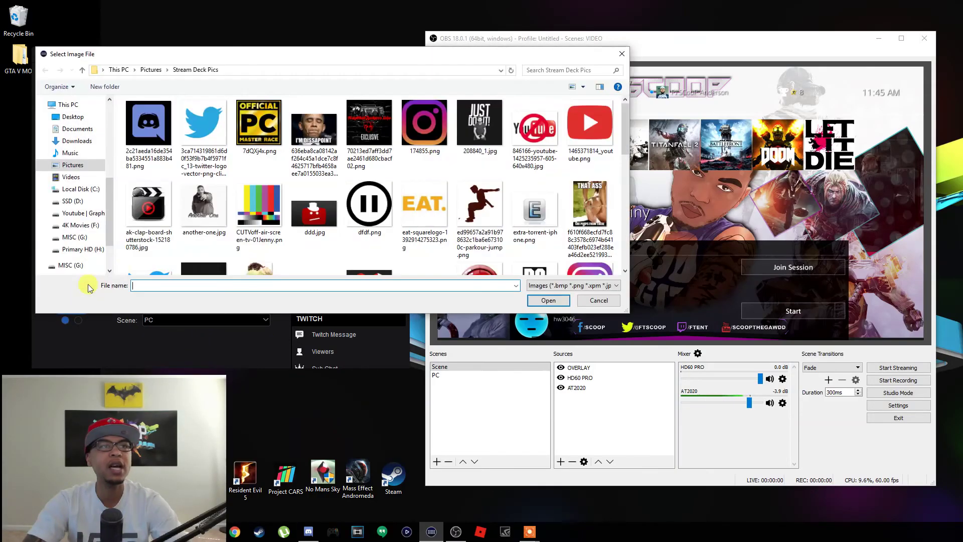
pyautogui.scroll(-1, 624, 126)
pyautogui.moveTo(624, 126); pyautogui.dragTo(603, 248)
pyautogui.scroll(3, 604, 243)
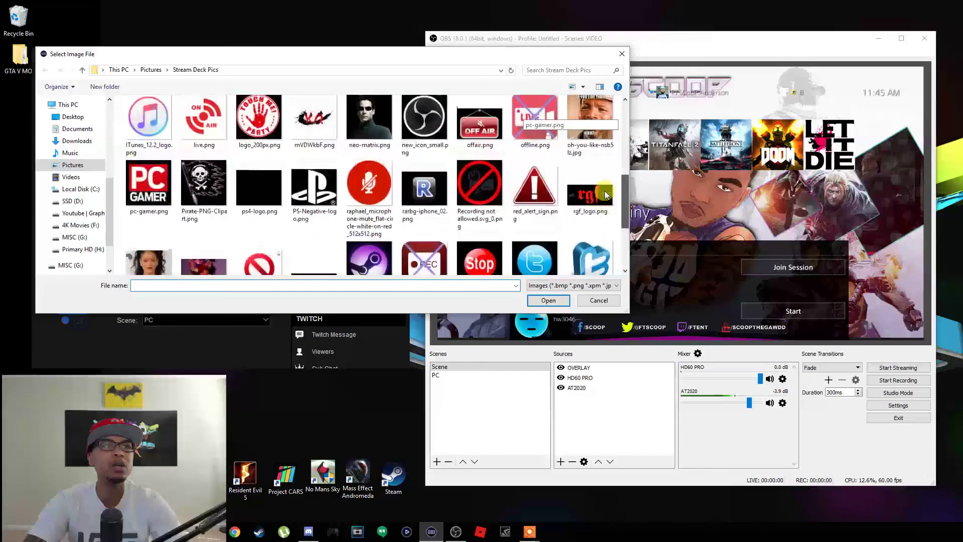
pyautogui.click(149, 210)
pyautogui.click(548, 300)
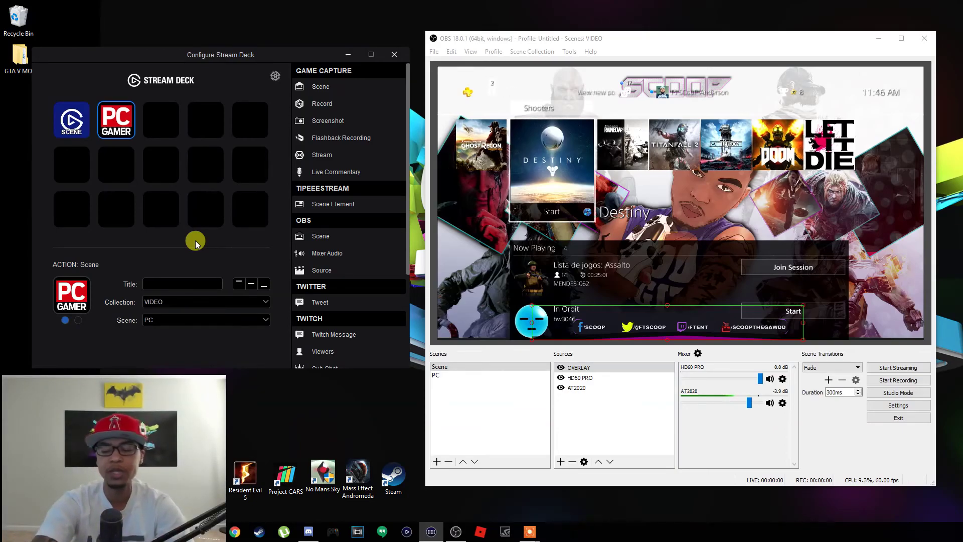
pyautogui.click(226, 254)
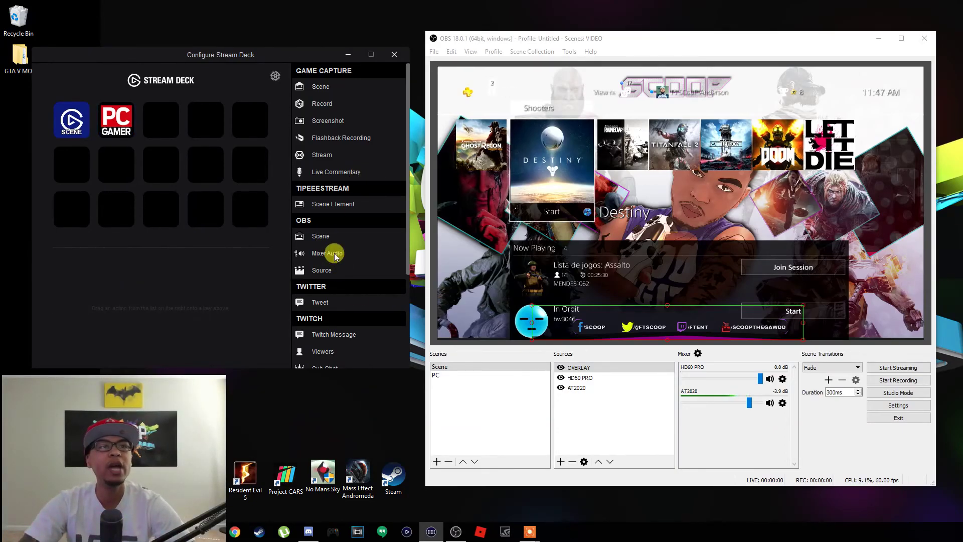
# - Put an OBS Mixer Audio action for the AT2020 source on the third key
pyautogui.moveTo(339, 256); pyautogui.dragTo(161, 119)
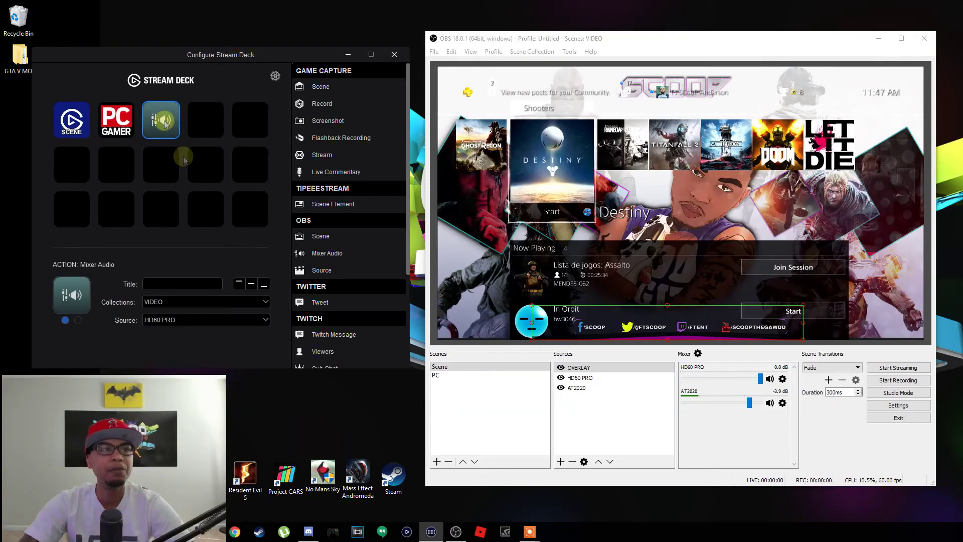
pyautogui.click(206, 319)
pyautogui.click(172, 339)
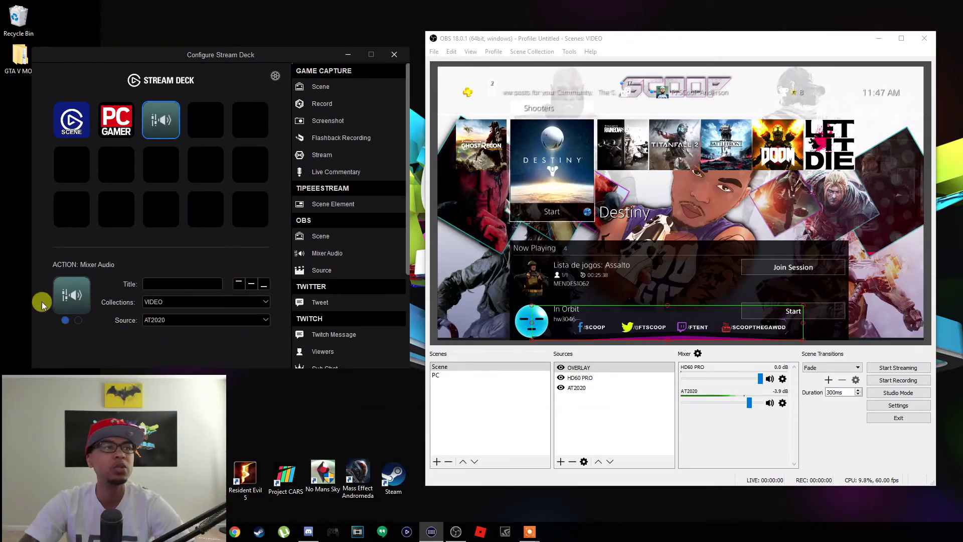
# - Set the third key's icon to the red muted-microphone image
pyautogui.click(74, 300)
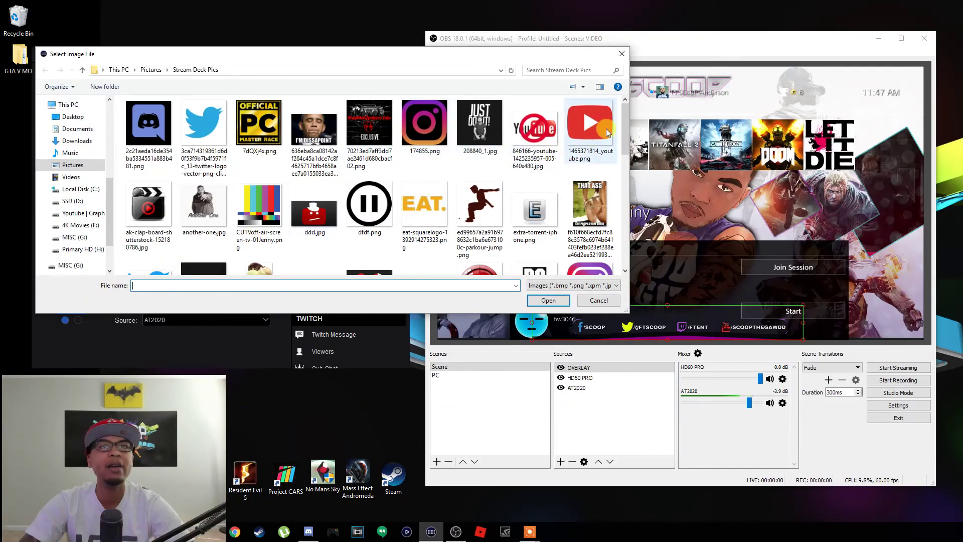
pyautogui.moveTo(625, 116); pyautogui.dragTo(624, 196)
pyautogui.click(368, 180)
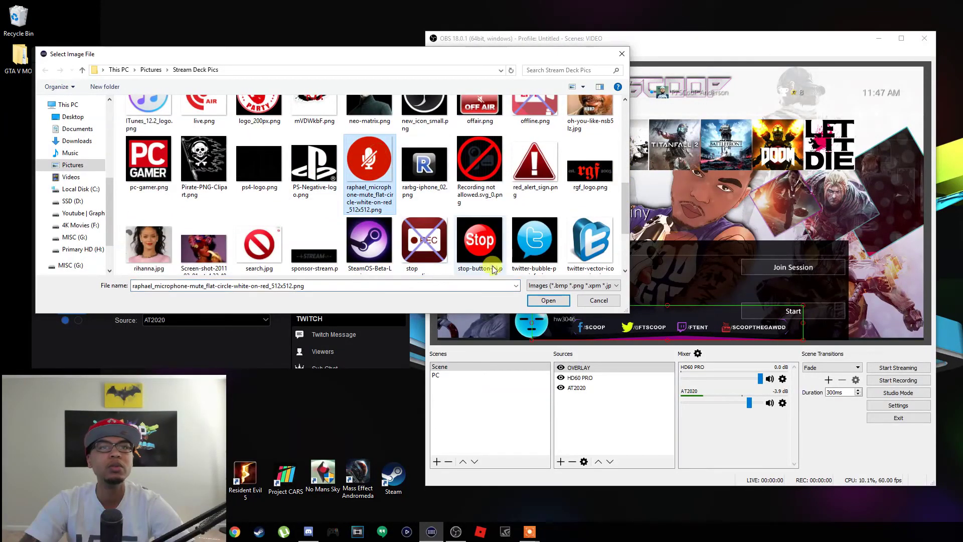
pyautogui.click(549, 300)
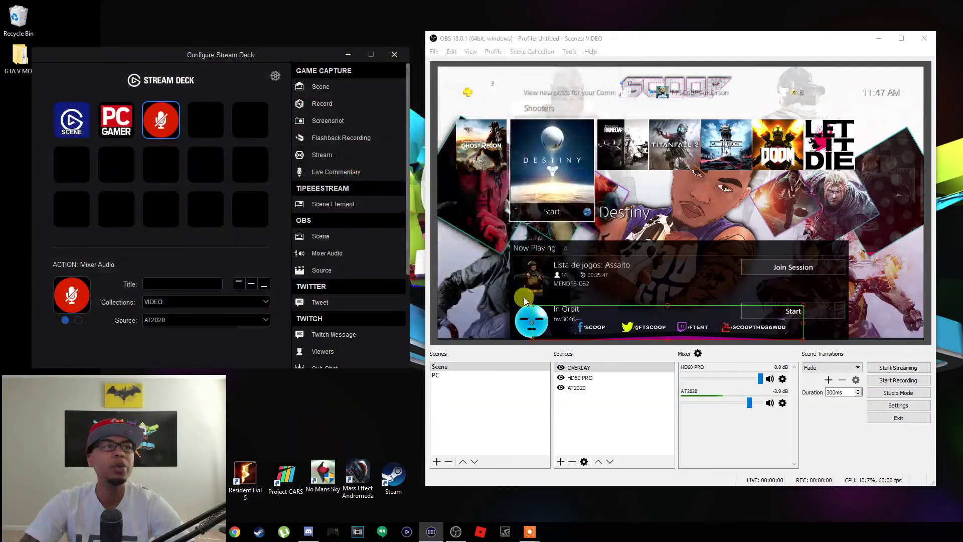
pyautogui.click(204, 120)
pyautogui.click(170, 123)
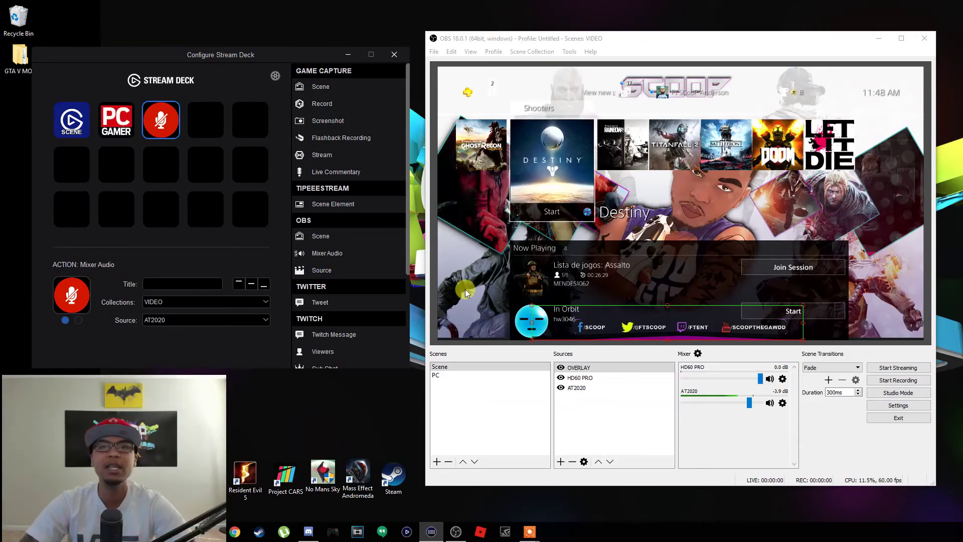
# - Deselect the AT2020 mic key to finish its setup
pyautogui.click(398, 188)
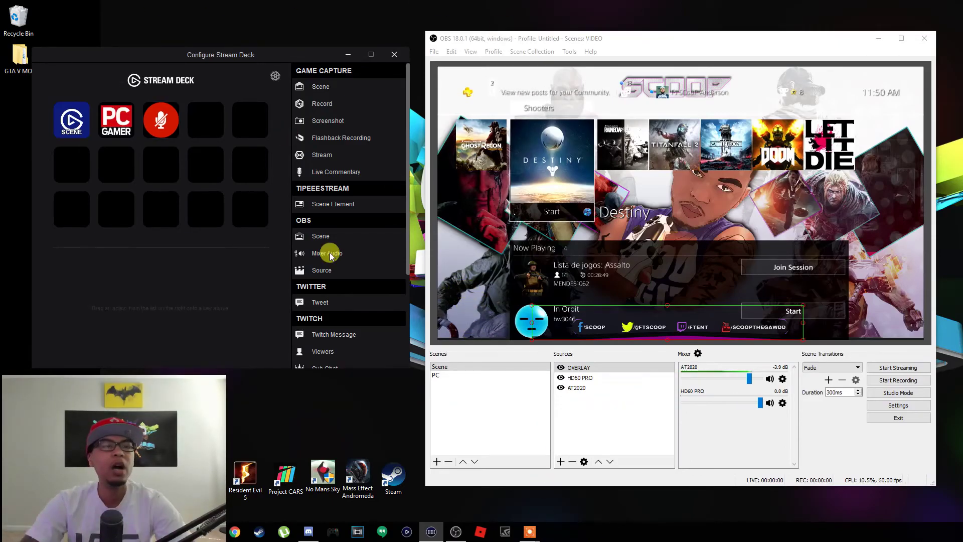
# - Assign an OBS Source toggle to the fourth key for HD60 PRO in VIDEO's Scene
pyautogui.moveTo(322, 270); pyautogui.dragTo(205, 120)
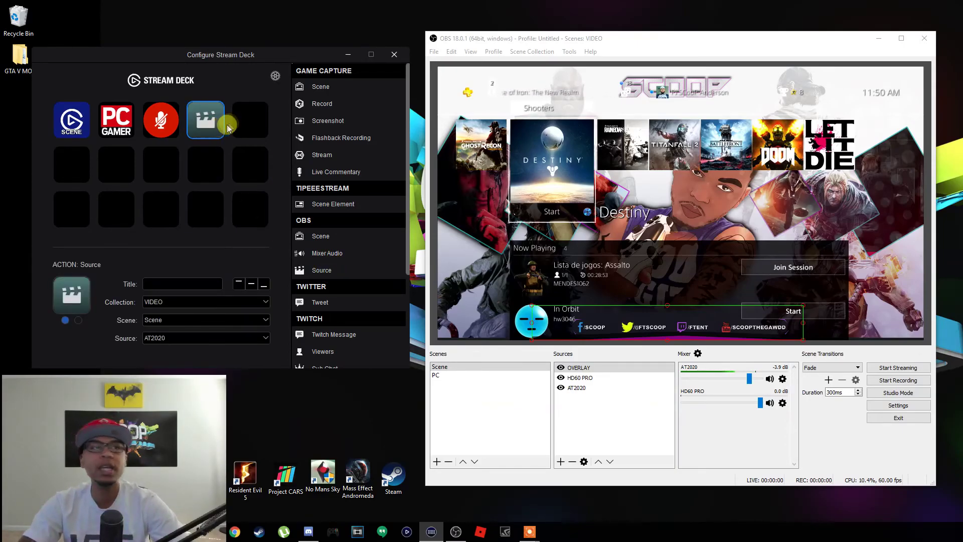
pyautogui.click(221, 302)
pyautogui.click(211, 327)
pyautogui.click(532, 51)
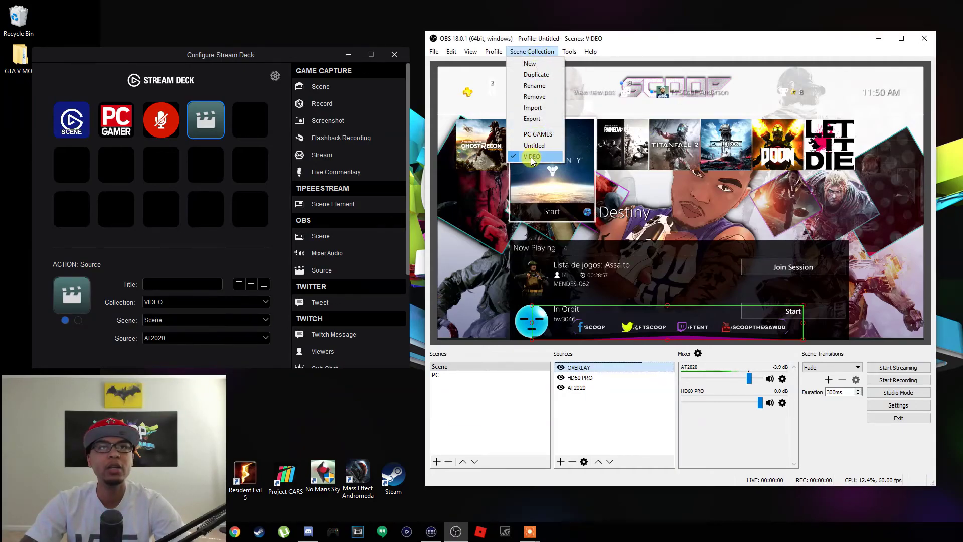
pyautogui.click(200, 260)
pyautogui.click(191, 319)
pyautogui.click(191, 329)
pyautogui.click(194, 338)
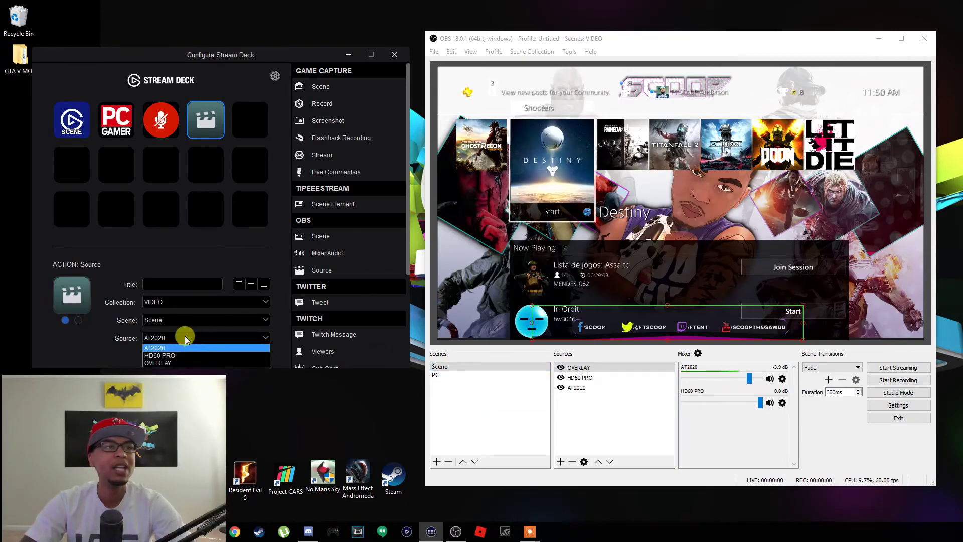
pyautogui.click(185, 356)
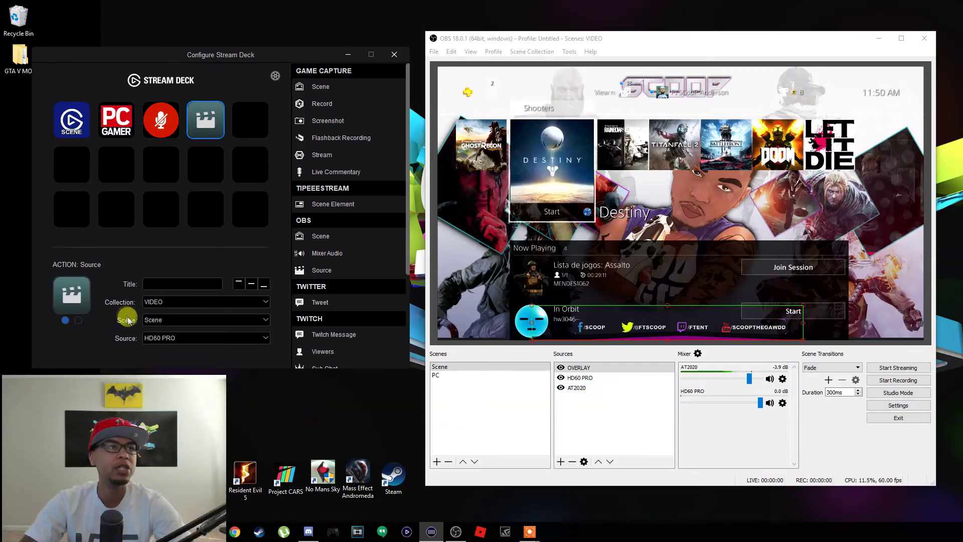
# - Give the fourth key the crossed-out 'Recording not allowed' icon image
pyautogui.click(78, 294)
pyautogui.moveTo(625, 115); pyautogui.dragTo(632, 196)
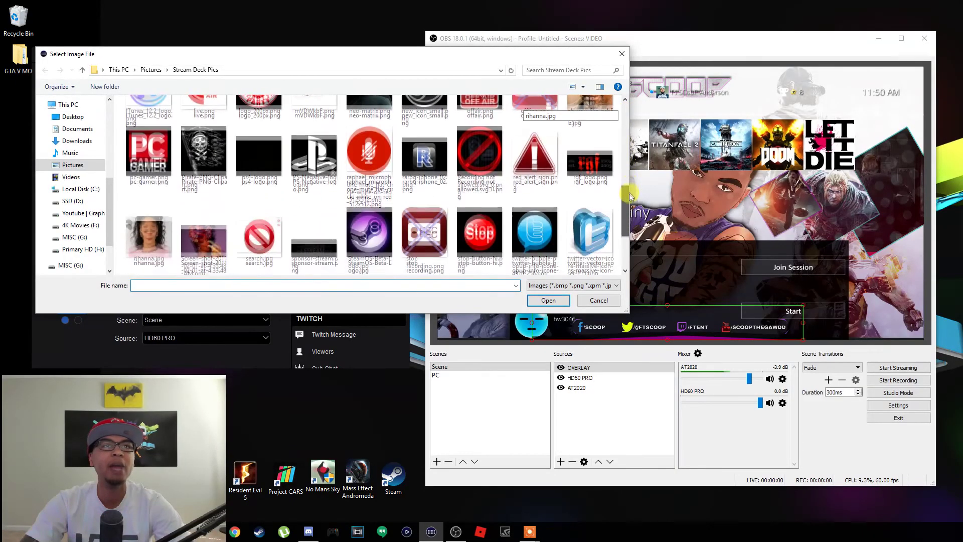
pyautogui.click(479, 156)
pyautogui.click(548, 300)
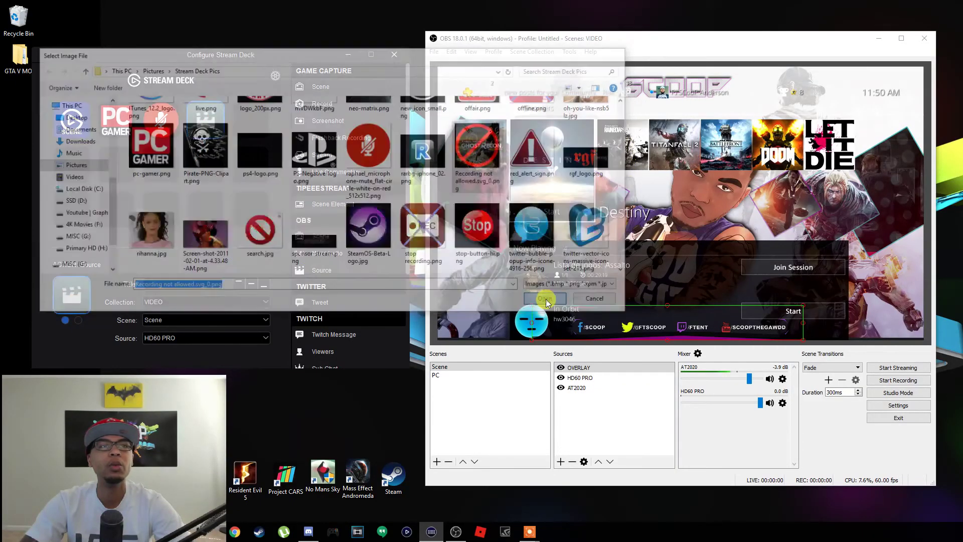
pyautogui.click(252, 122)
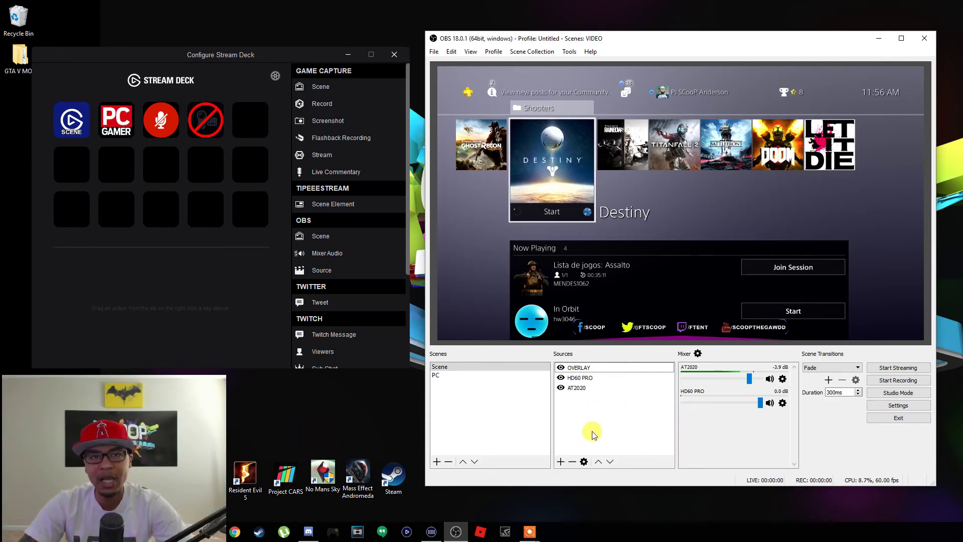
# - Add a media source named YEAH that plays YEAH.gif
pyautogui.click(562, 464)
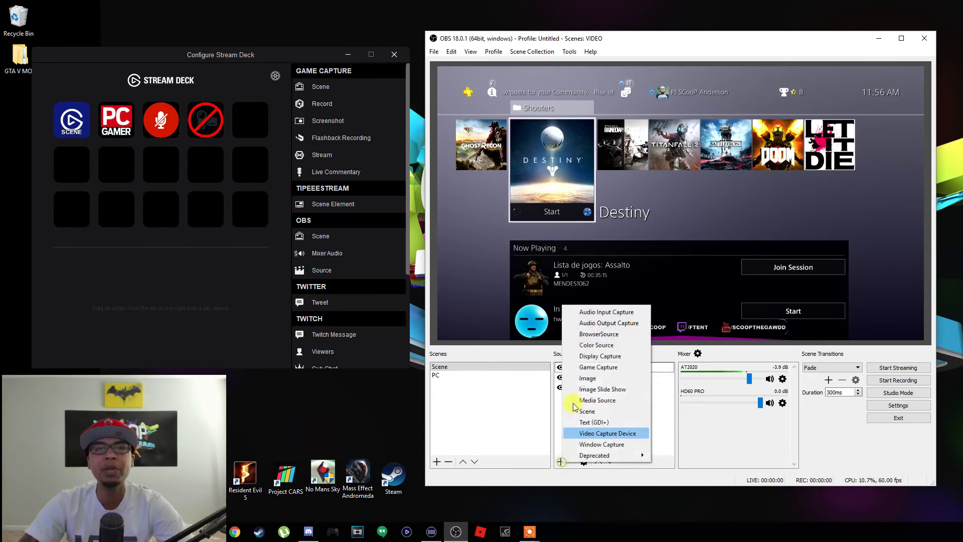
pyautogui.click(602, 406)
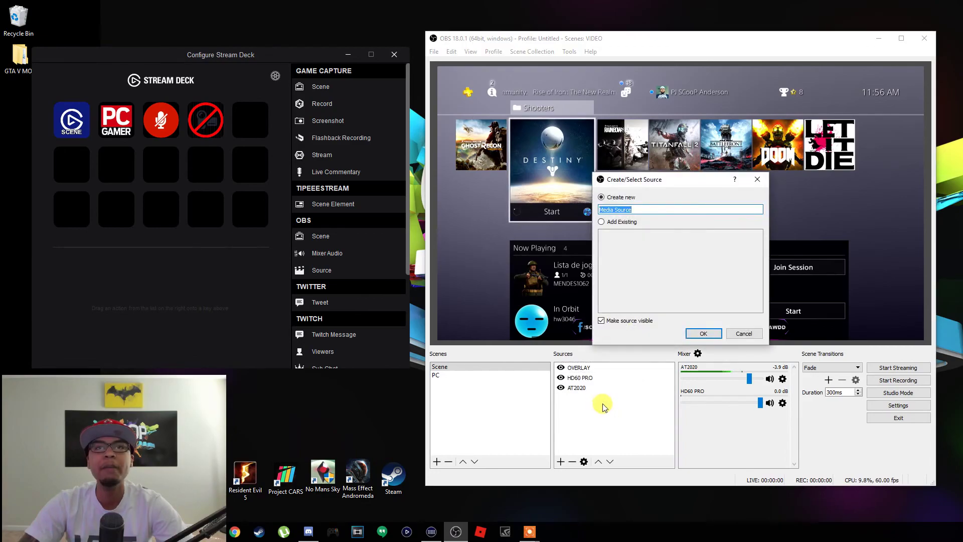
pyautogui.write('YEAH')
pyautogui.press('Return')
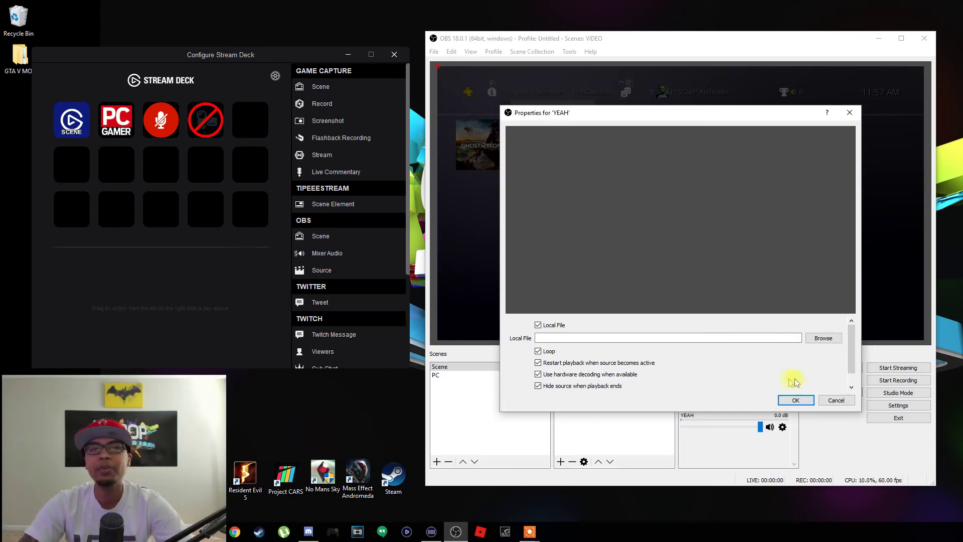
pyautogui.click(823, 339)
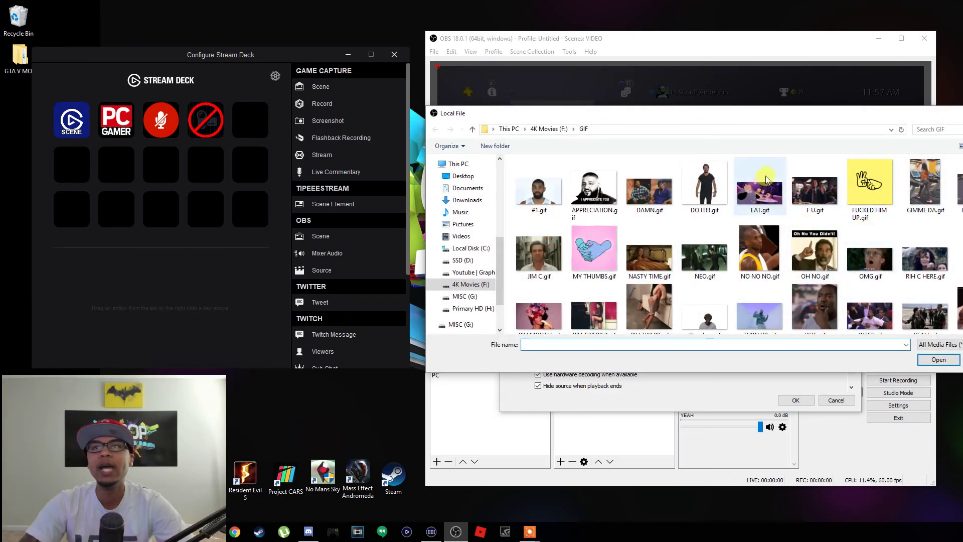
pyautogui.scroll(-1, 795, 168)
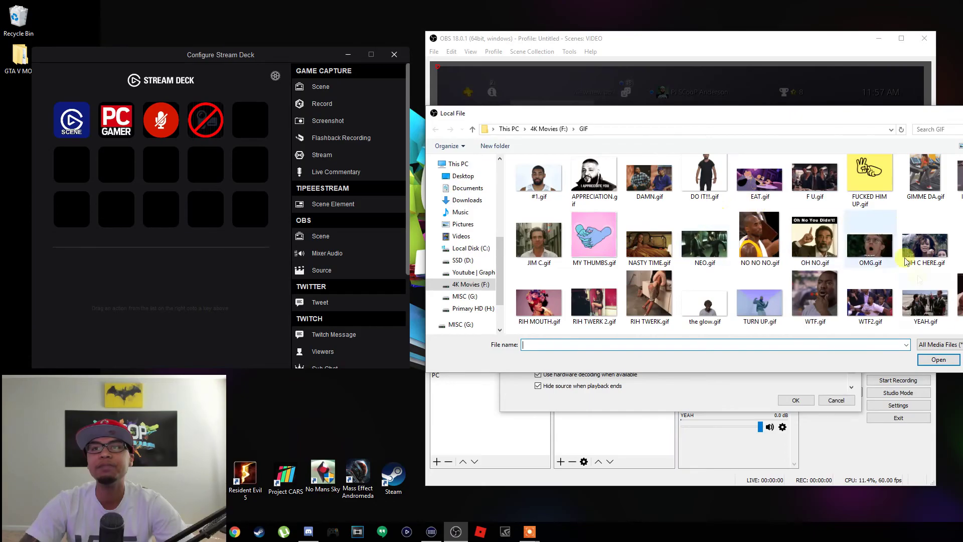
pyautogui.click(924, 301)
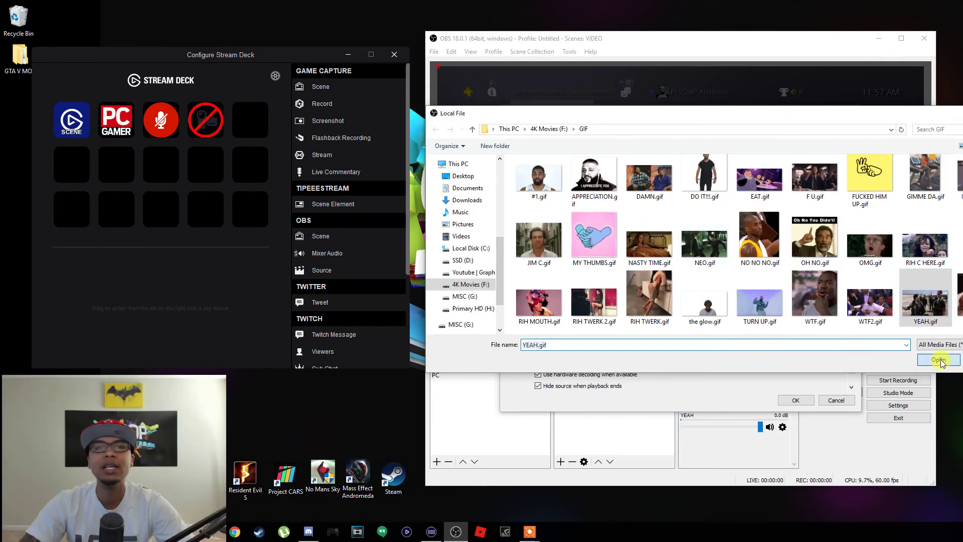
pyautogui.click(938, 360)
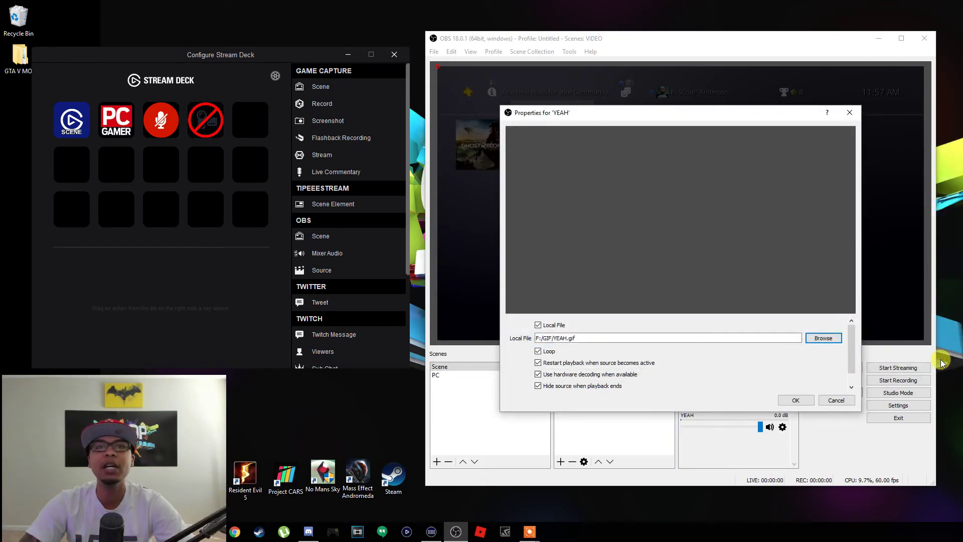
pyautogui.click(809, 403)
# - Place YEAH at the bottom centre, below OVERLAY in the source order, and hide it
pyautogui.moveTo(494, 90); pyautogui.dragTo(686, 308)
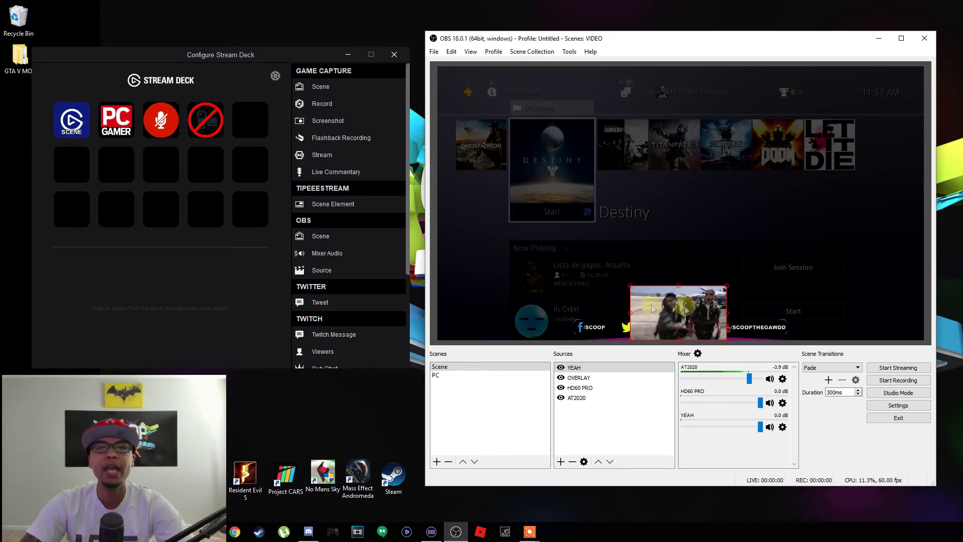
pyautogui.click(610, 462)
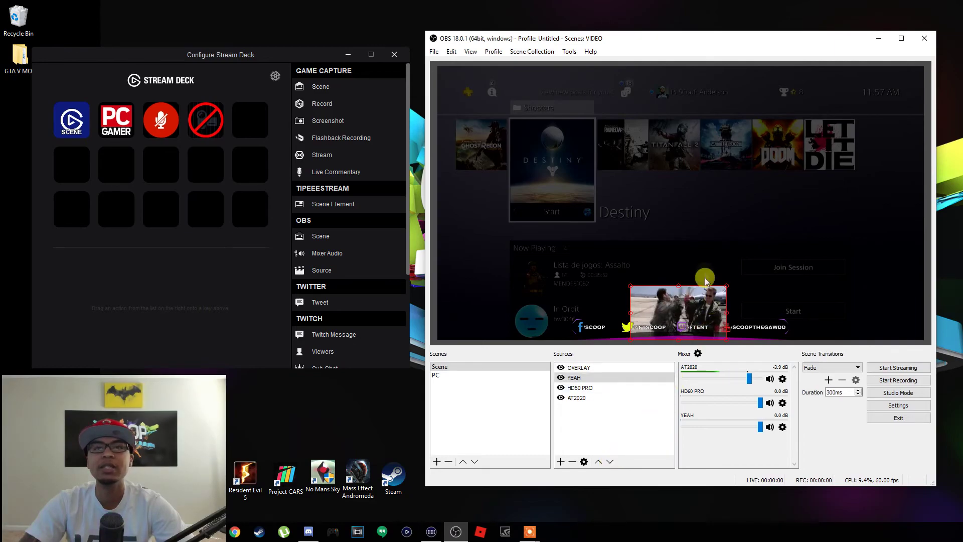
pyautogui.click(687, 307)
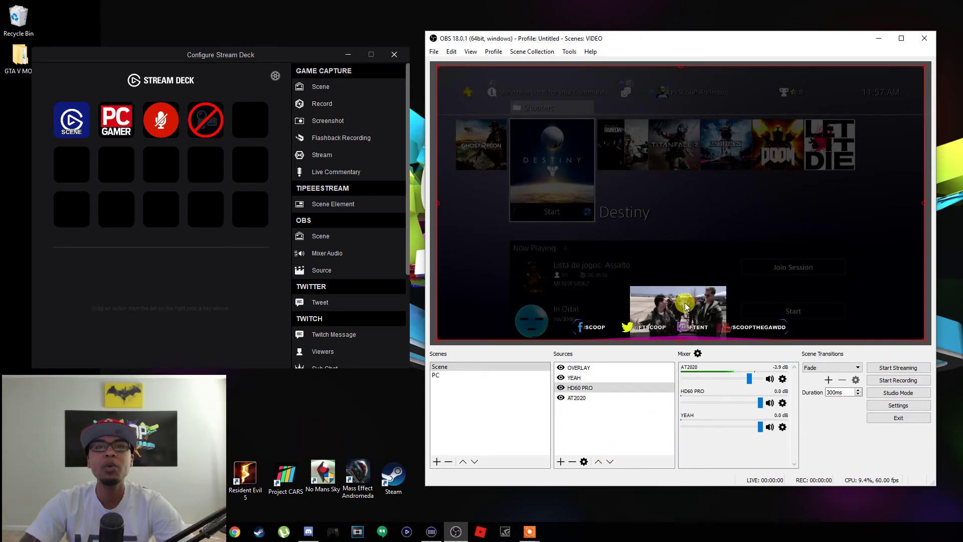
pyautogui.click(561, 378)
pyautogui.click(311, 230)
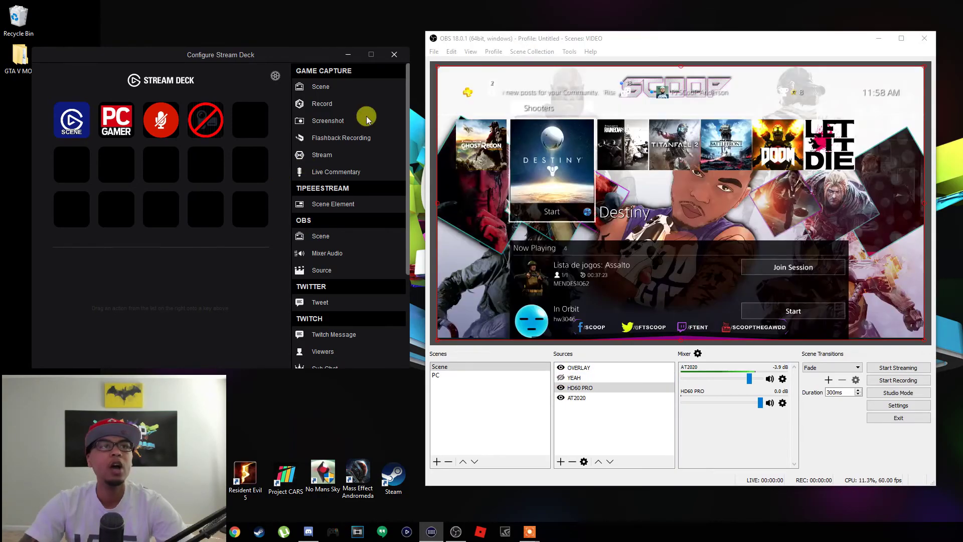
# - Assign an OBS Source toggle for YEAH (VIDEO / Scene) to the fifth key
pyautogui.moveTo(359, 273); pyautogui.dragTo(229, 120)
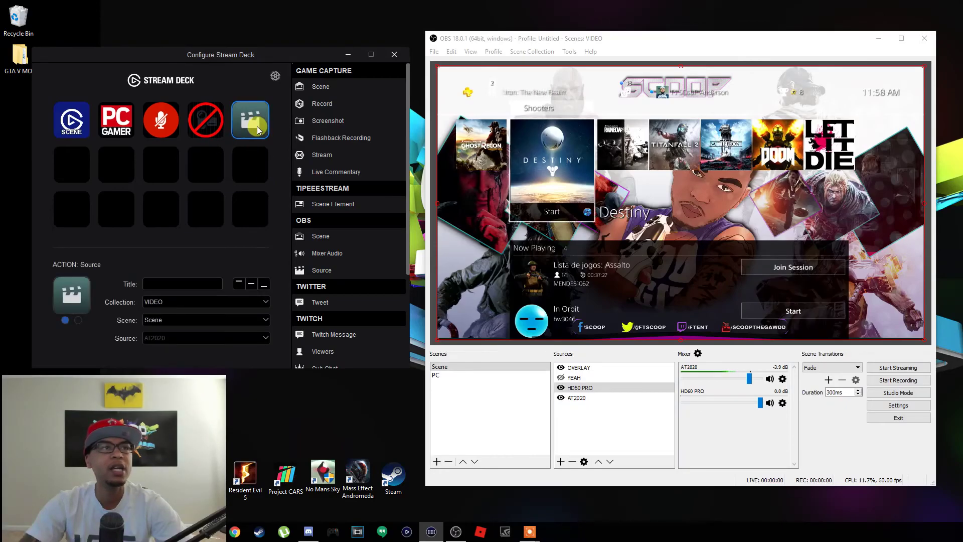
pyautogui.click(260, 301)
pyautogui.click(198, 326)
pyautogui.click(197, 321)
pyautogui.click(194, 329)
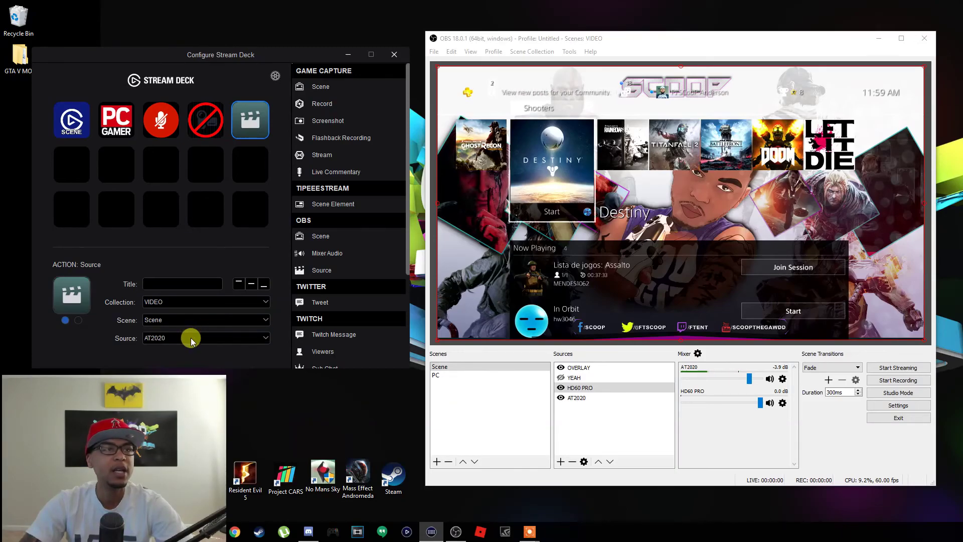
pyautogui.click(191, 339)
pyautogui.click(172, 362)
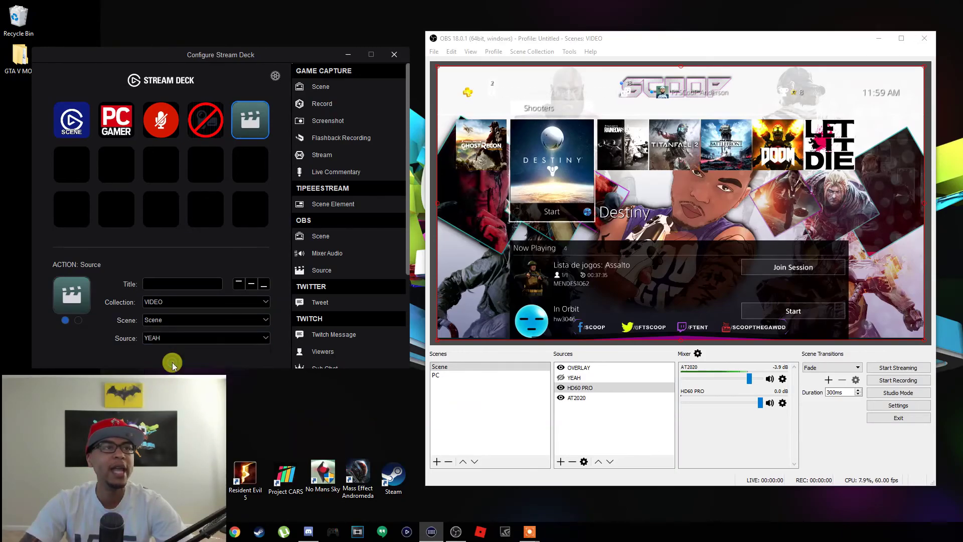
# - Set the fifth key's icon to the parkour jumping-figure image, then bring up the second-state image picker
pyautogui.click(72, 291)
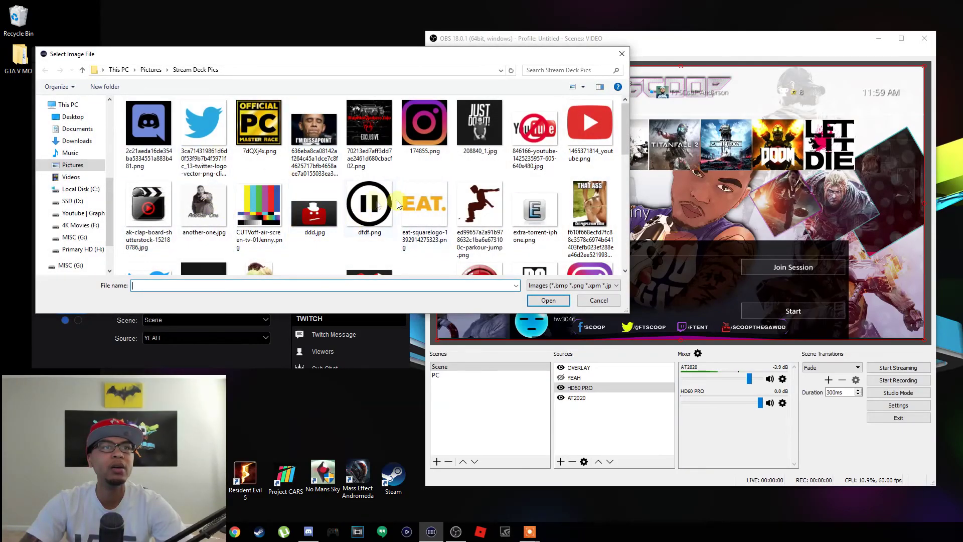
pyautogui.click(371, 205)
pyautogui.click(494, 246)
pyautogui.click(550, 304)
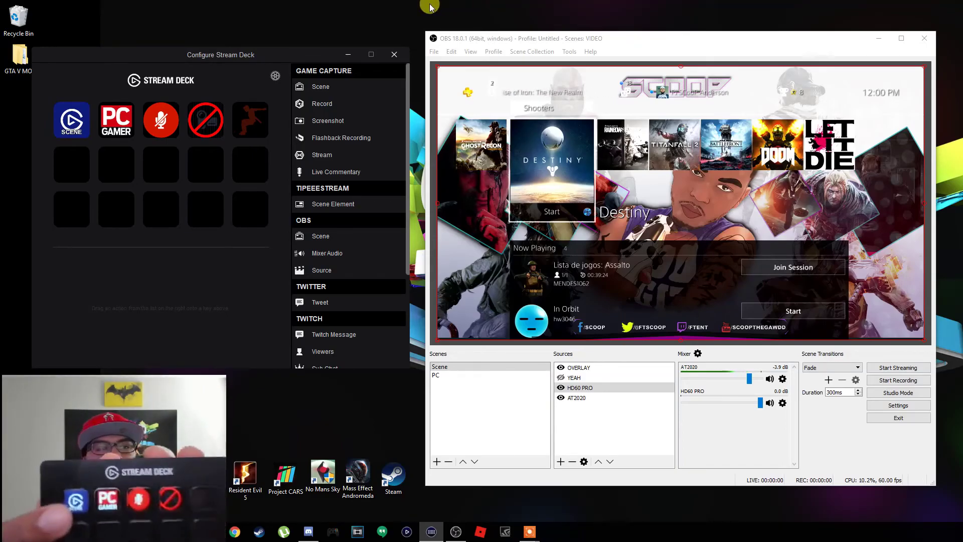
pyautogui.click(257, 116)
pyautogui.click(71, 284)
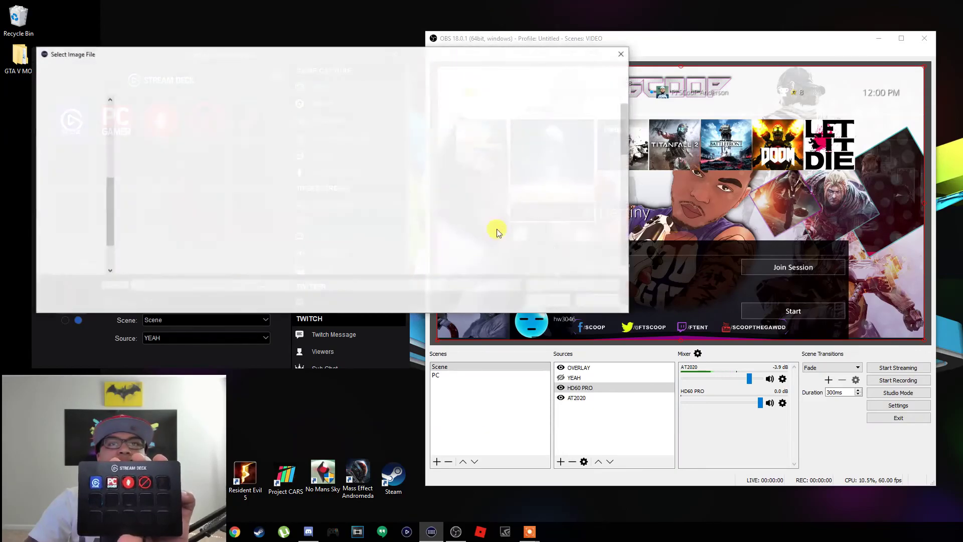
# - Use the EAT. image for the fifth key's second state
pyautogui.doubleClick(484, 261)
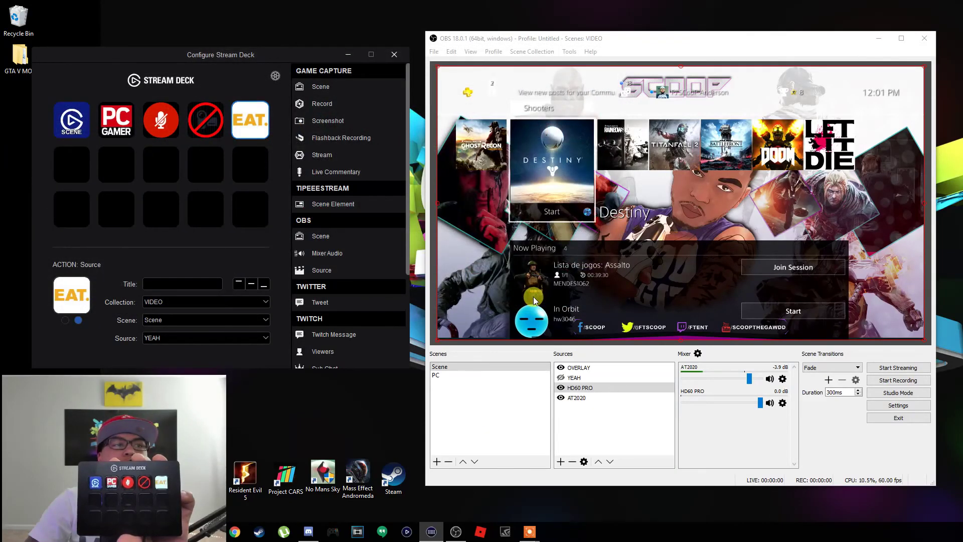
pyautogui.click(76, 166)
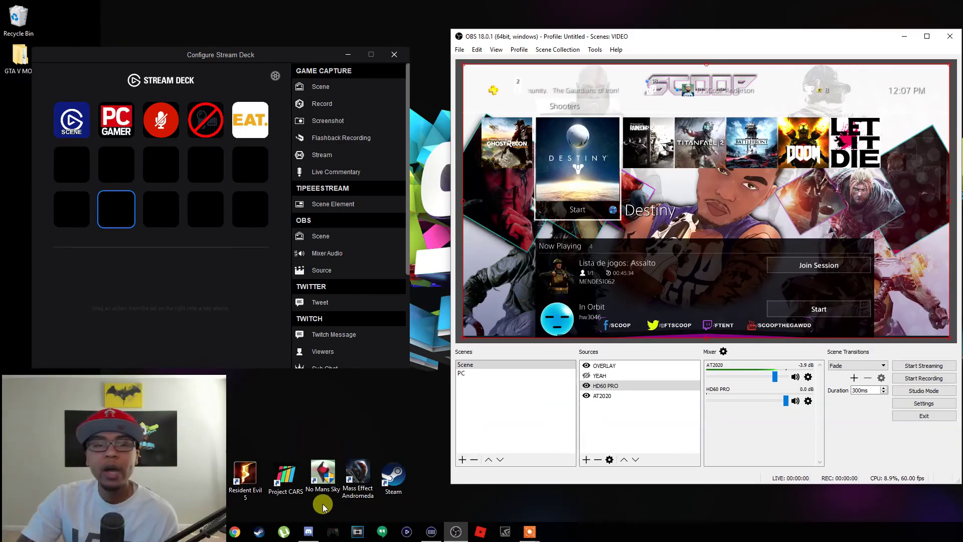
# - Open JOHN WOE.mp4 in Vegas Pro and match project settings to the clip
pyautogui.click(358, 533)
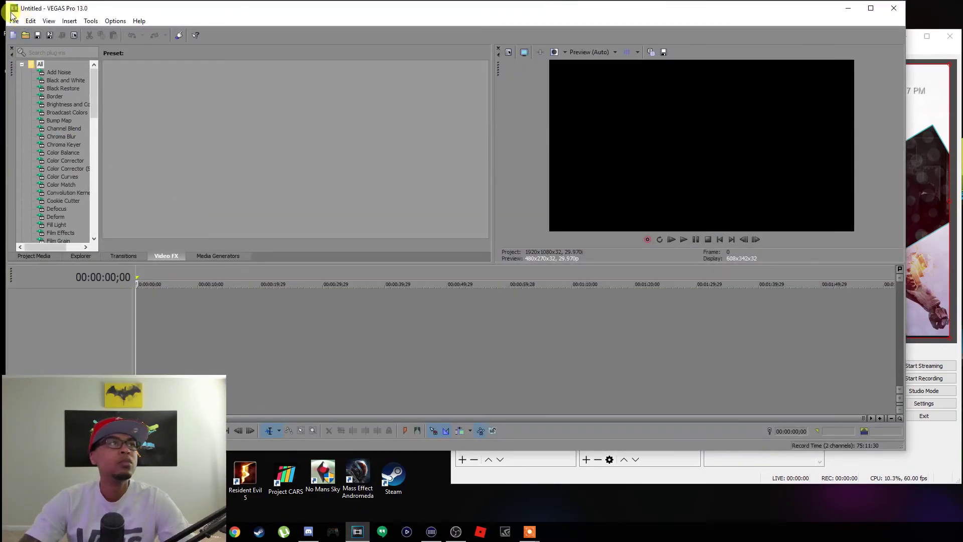
pyautogui.click(13, 21)
pyautogui.click(33, 43)
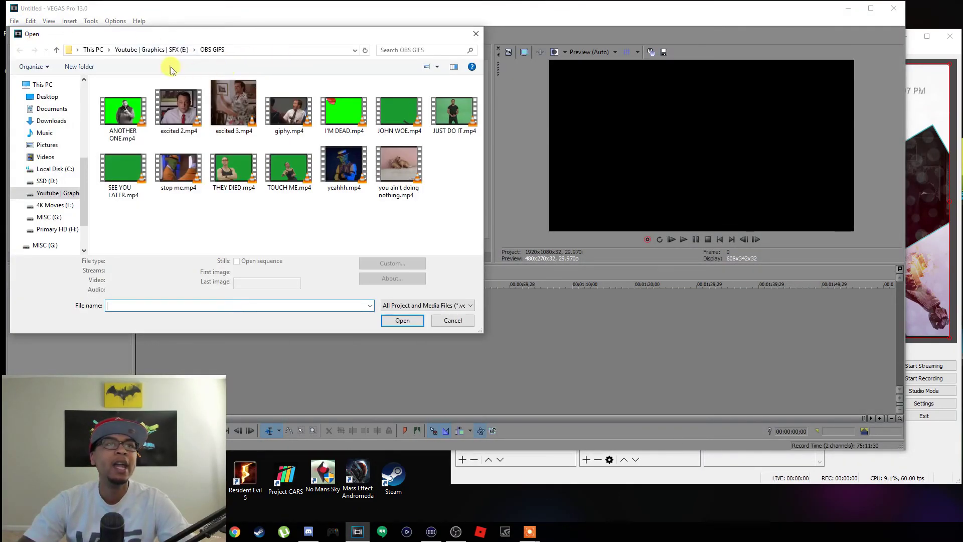
pyautogui.doubleClick(393, 111)
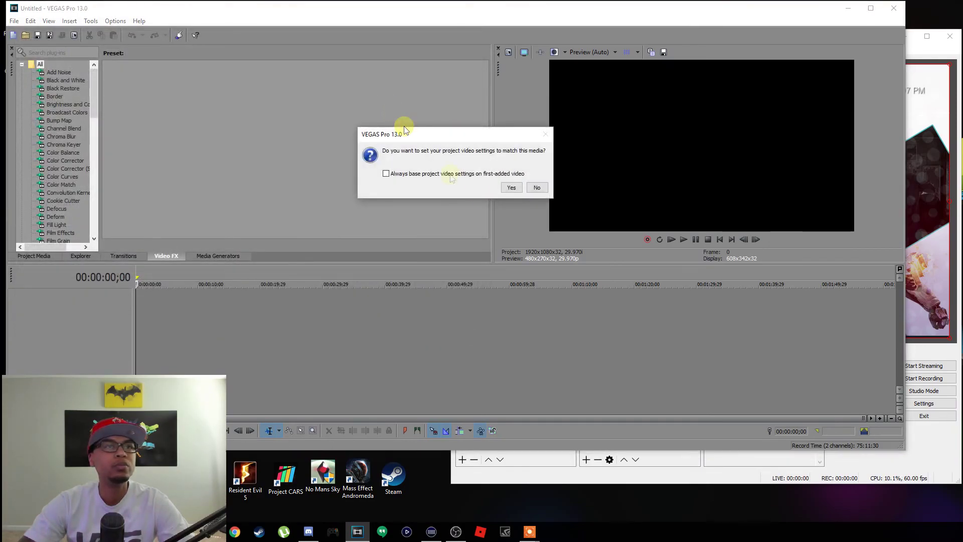
pyautogui.click(511, 187)
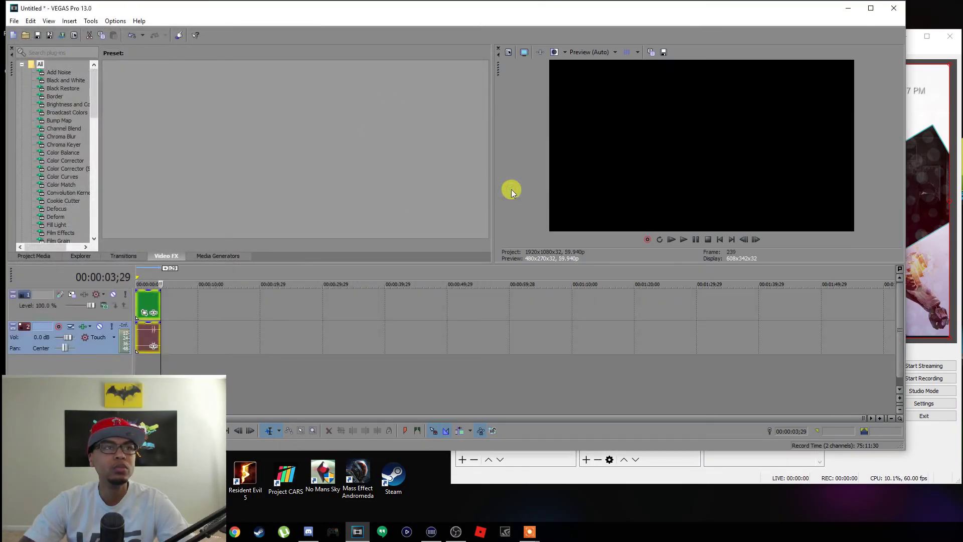
# - Scrub the timeline, leaving playback at 00:00:01;11
pyautogui.click(149, 276)
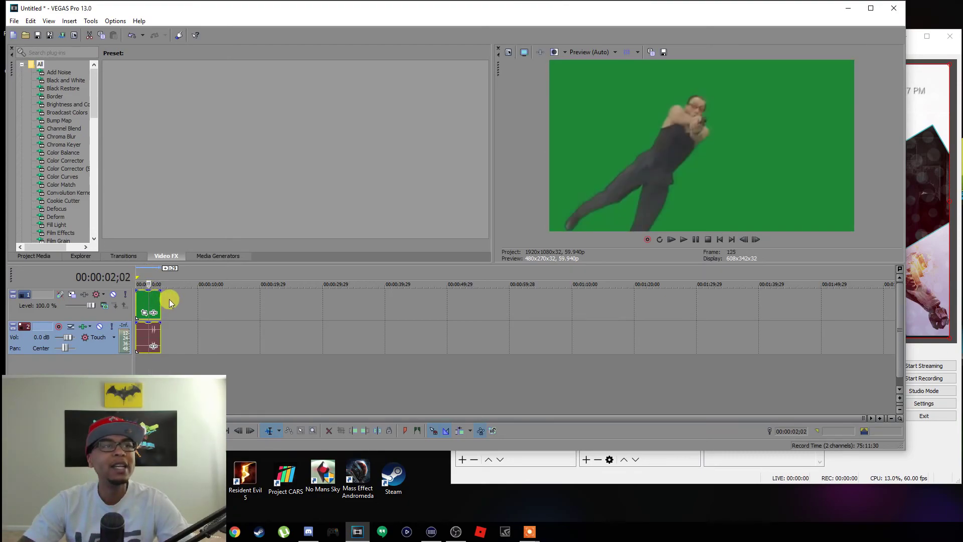
pyautogui.moveTo(177, 303); pyautogui.dragTo(635, 328)
pyautogui.click(192, 271)
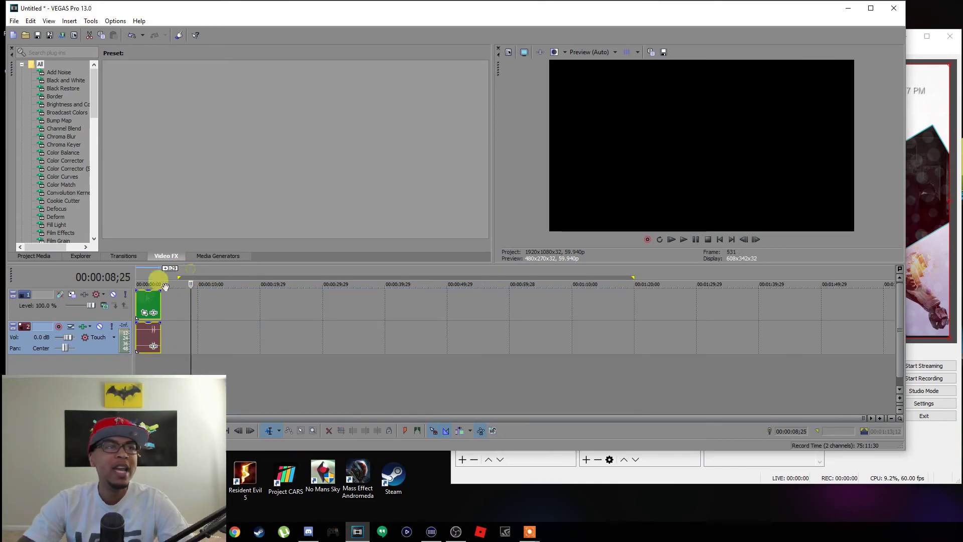
pyautogui.click(149, 301)
pyautogui.click(188, 305)
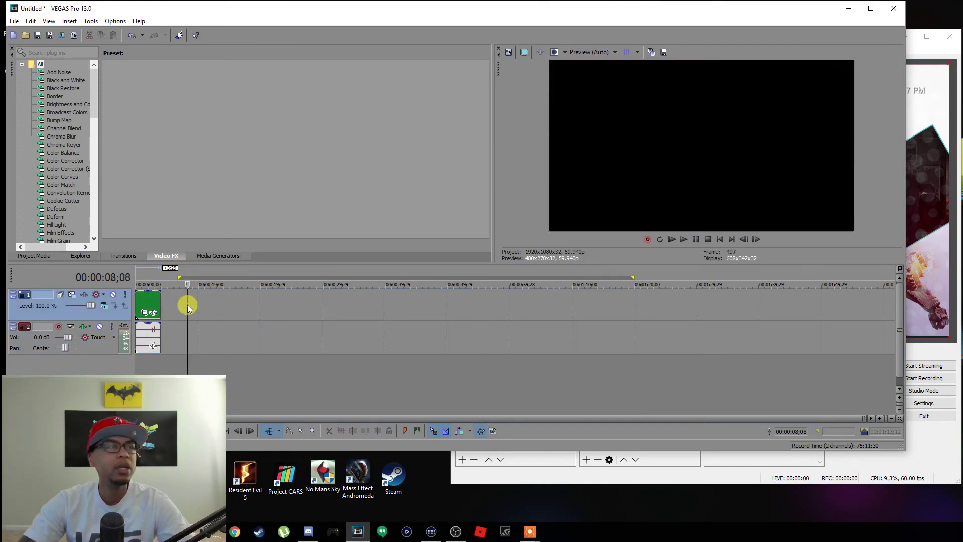
# - Rewind playback to 00:00:01;11, cancel Render As, and quit Vegas Pro without saving the untitled project
pyautogui.click(146, 300)
pyautogui.click(14, 21)
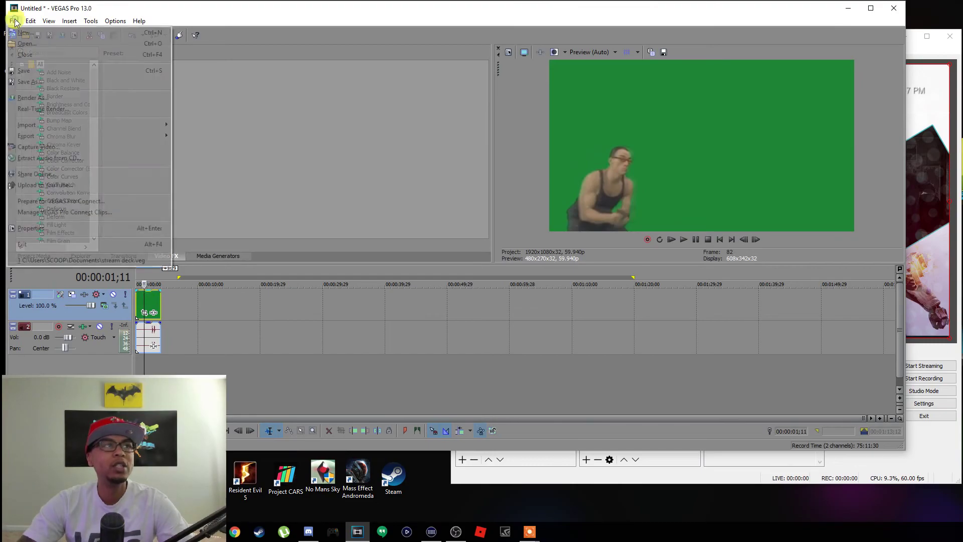
pyautogui.click(40, 99)
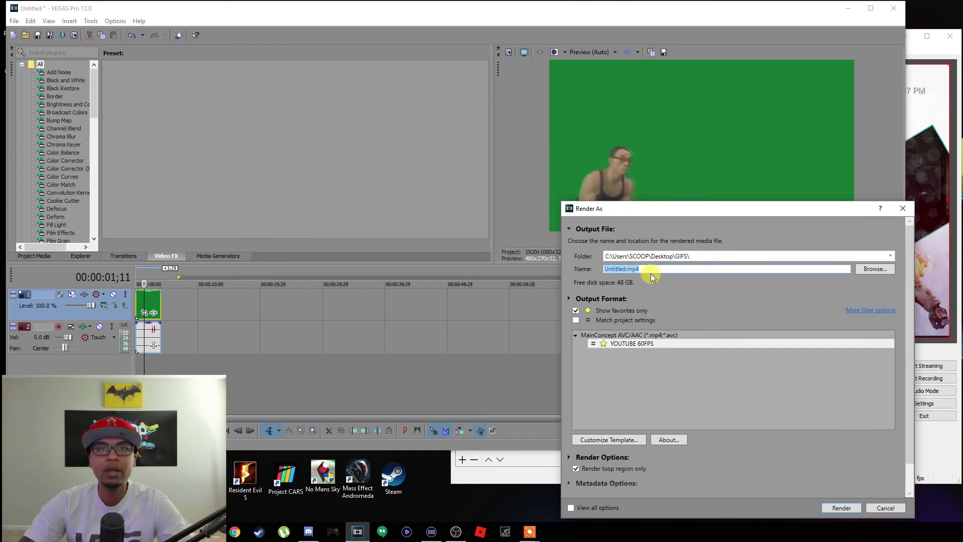
pyautogui.click(886, 508)
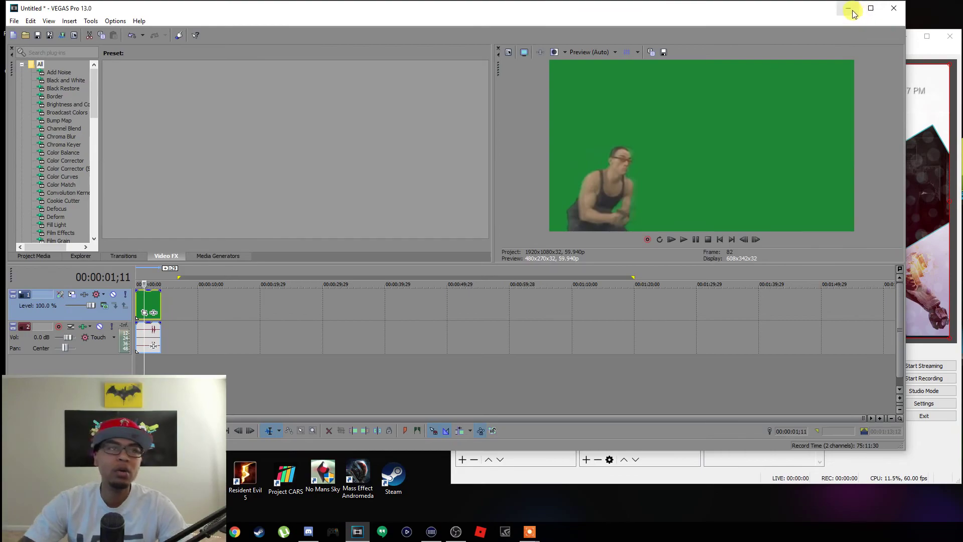
pyautogui.click(894, 8)
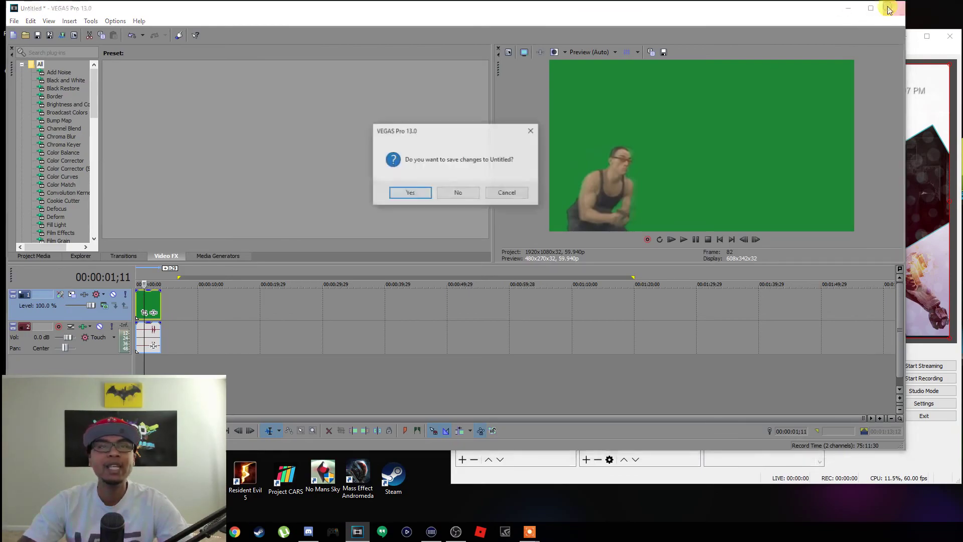
pyautogui.click(458, 192)
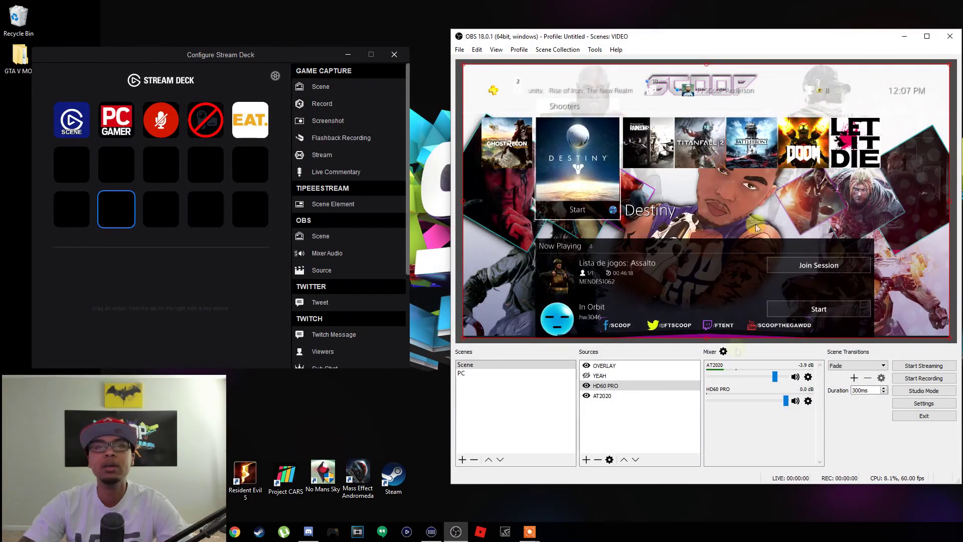
# - Add a media source named VAN DAMMMMMMMMM that loops E:/OBS GIFS/JOHN WOE.mp4
pyautogui.click(584, 460)
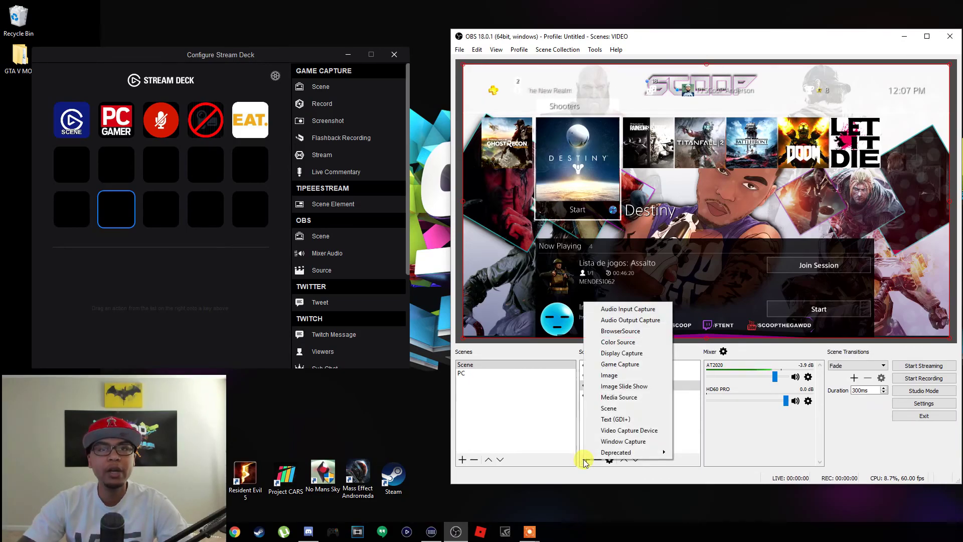
pyautogui.click(613, 398)
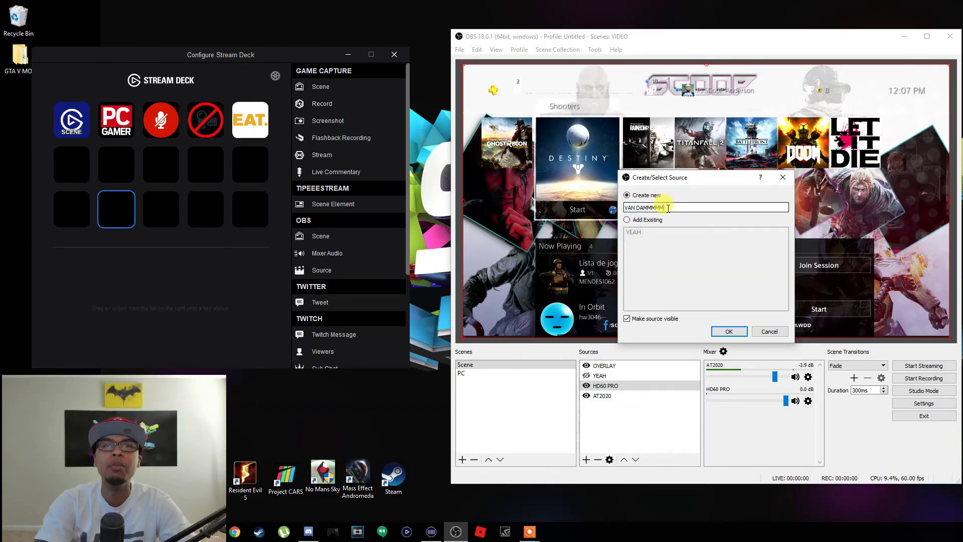
pyautogui.click(729, 331)
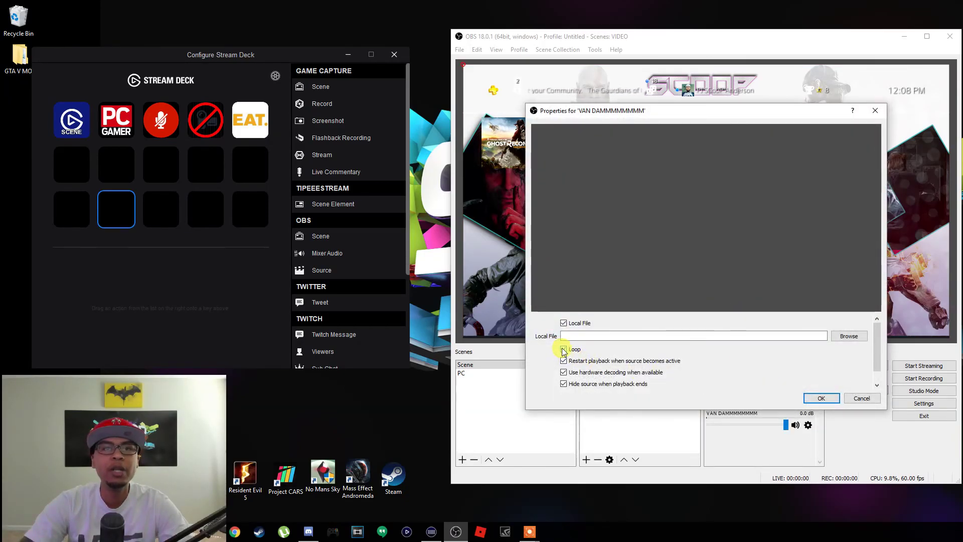
pyautogui.click(849, 338)
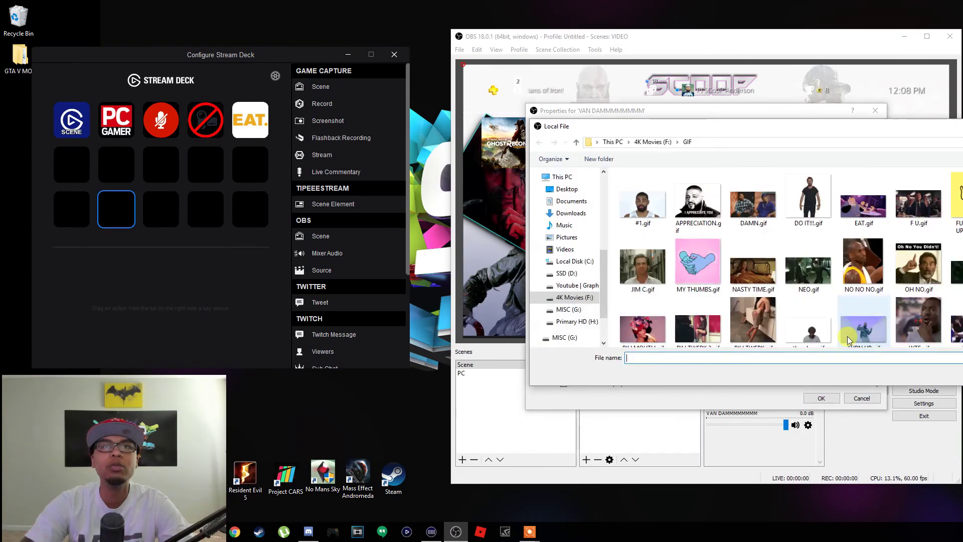
pyautogui.click(584, 289)
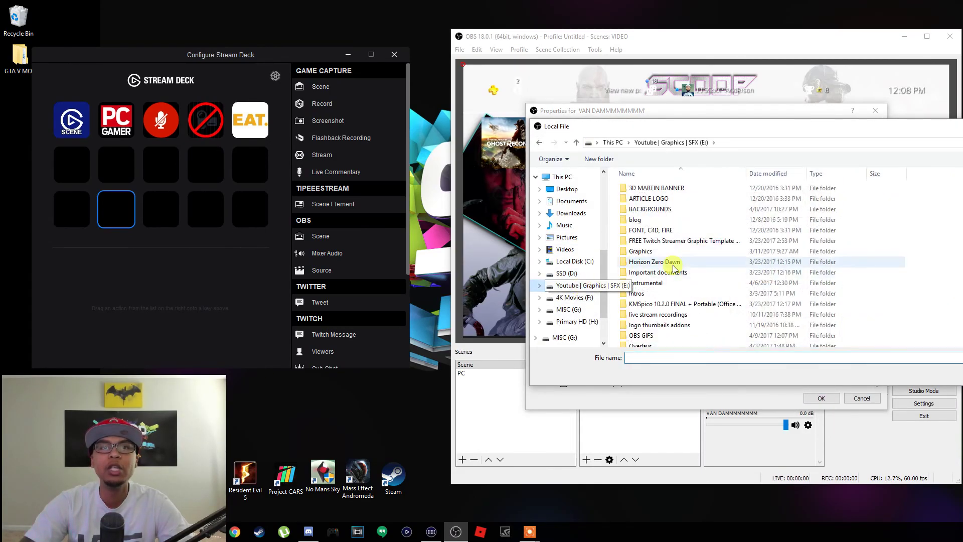
pyautogui.doubleClick(652, 336)
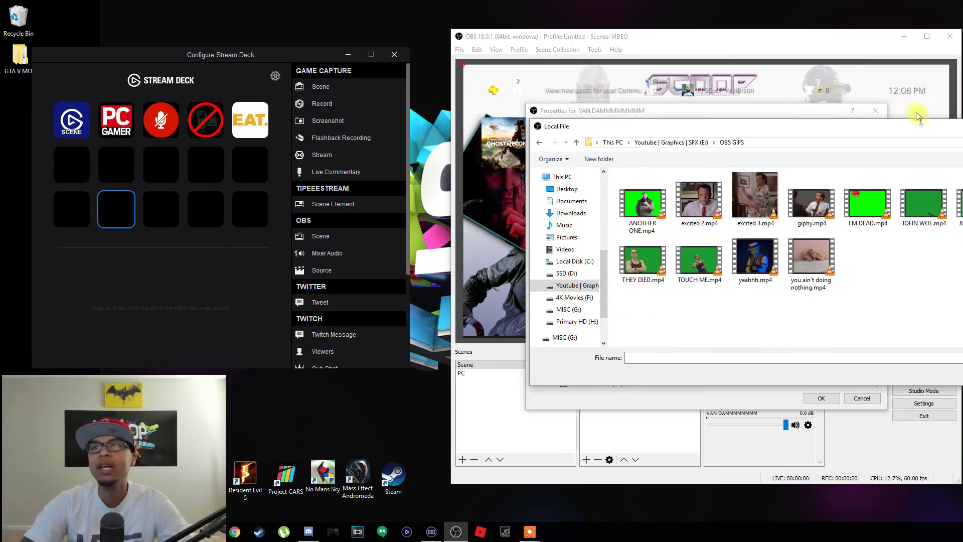
pyautogui.doubleClick(924, 203)
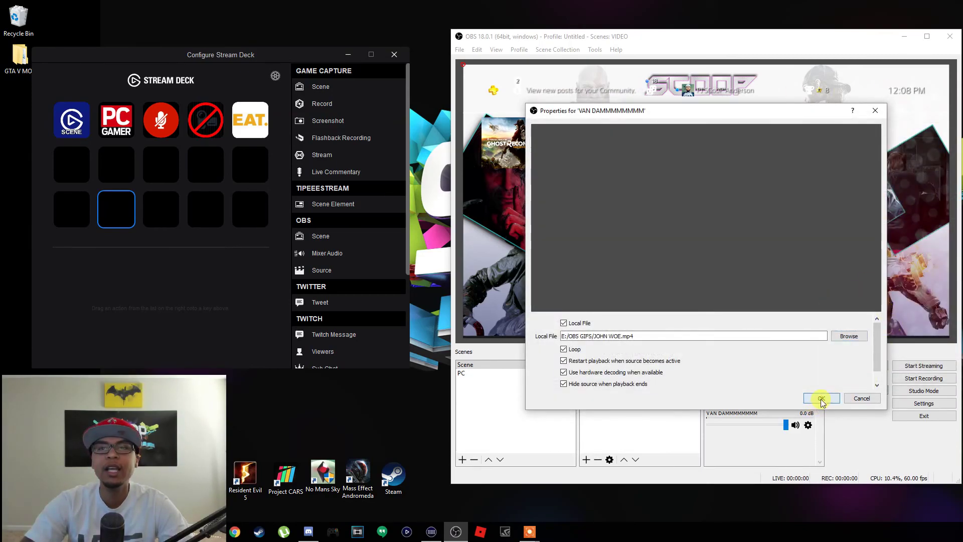
pyautogui.click(821, 399)
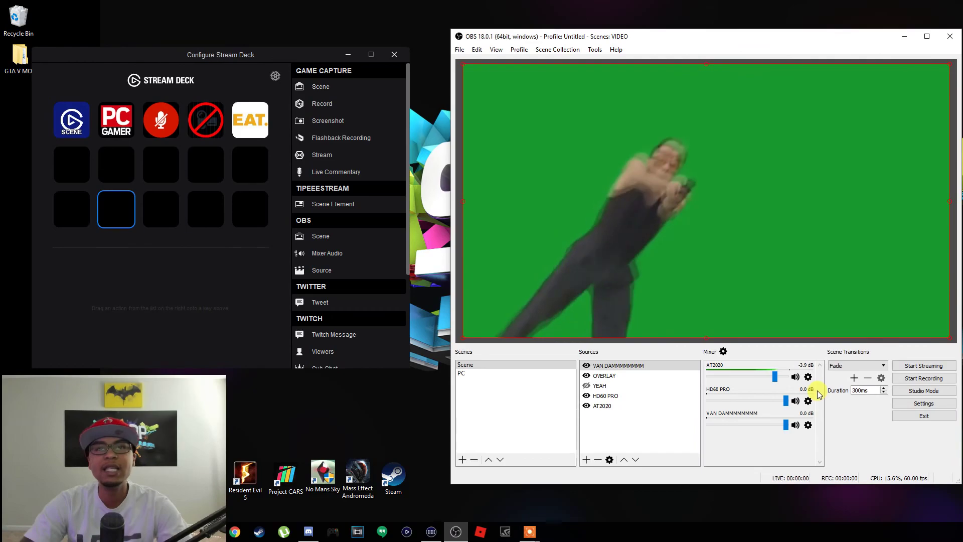
# - Give the VAN DAMMMMMMMMM source a Chroma Key filter with the Green key type
pyautogui.rightClick(612, 368)
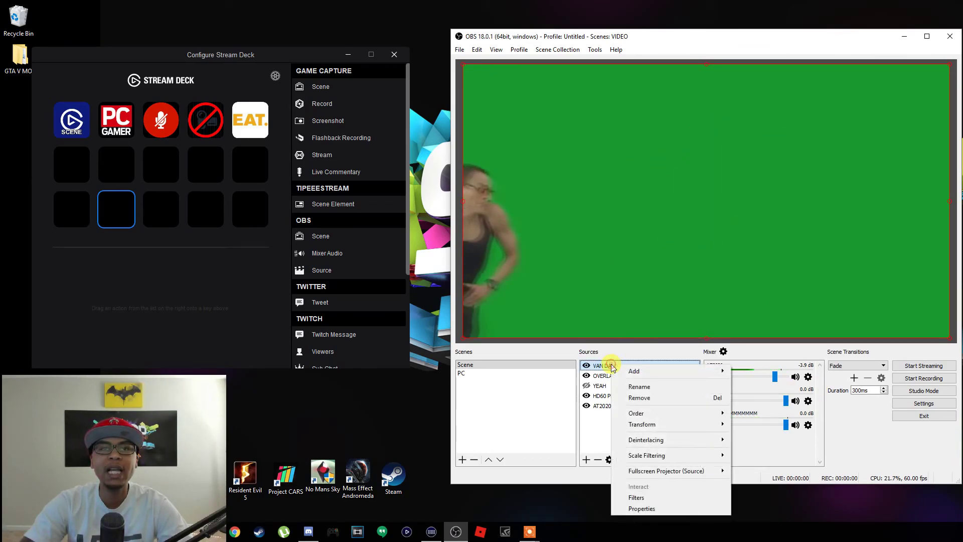
pyautogui.click(652, 499)
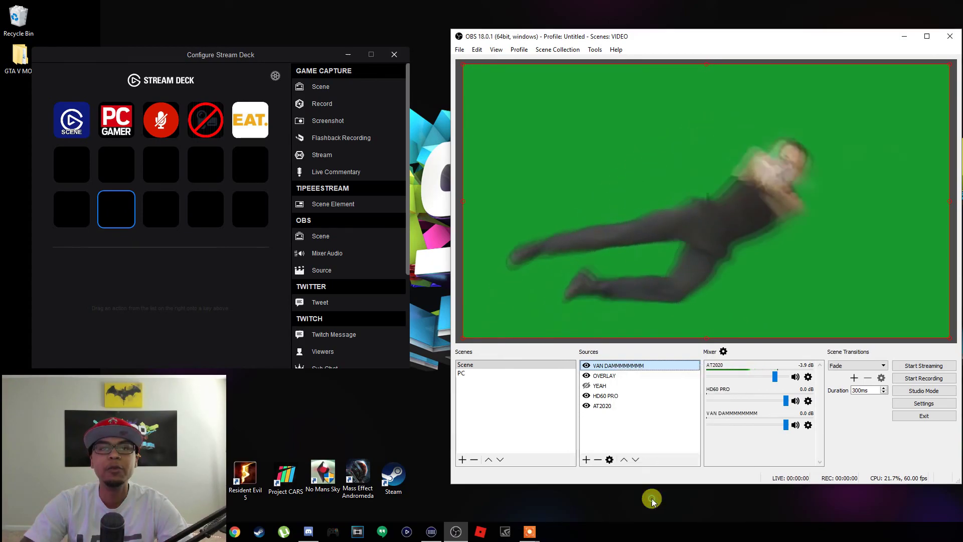
pyautogui.click(503, 436)
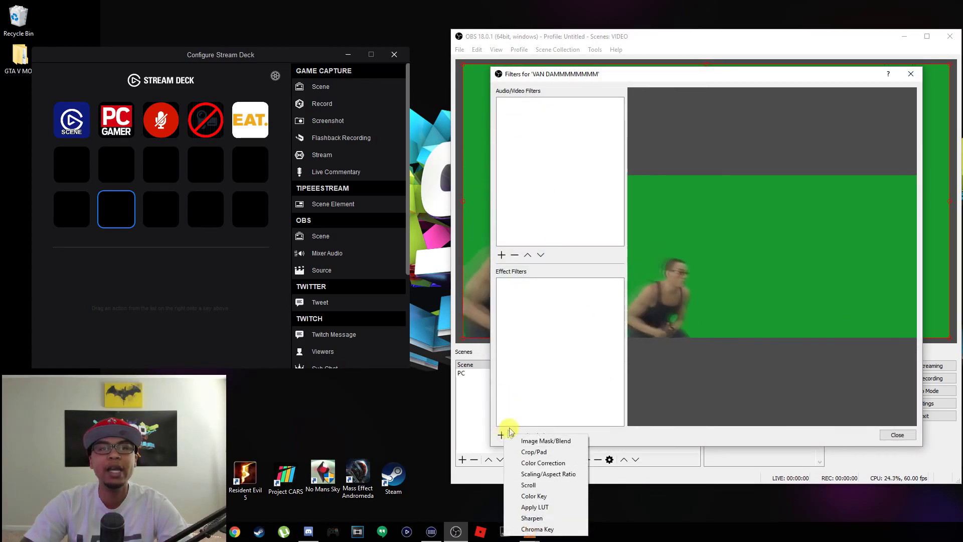
pyautogui.click(537, 530)
pyautogui.click(696, 279)
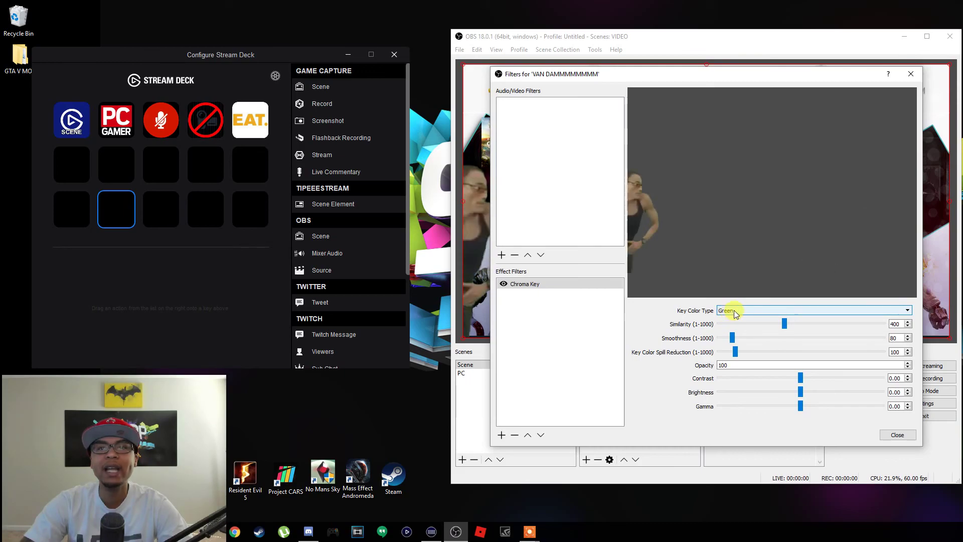
pyautogui.click(898, 436)
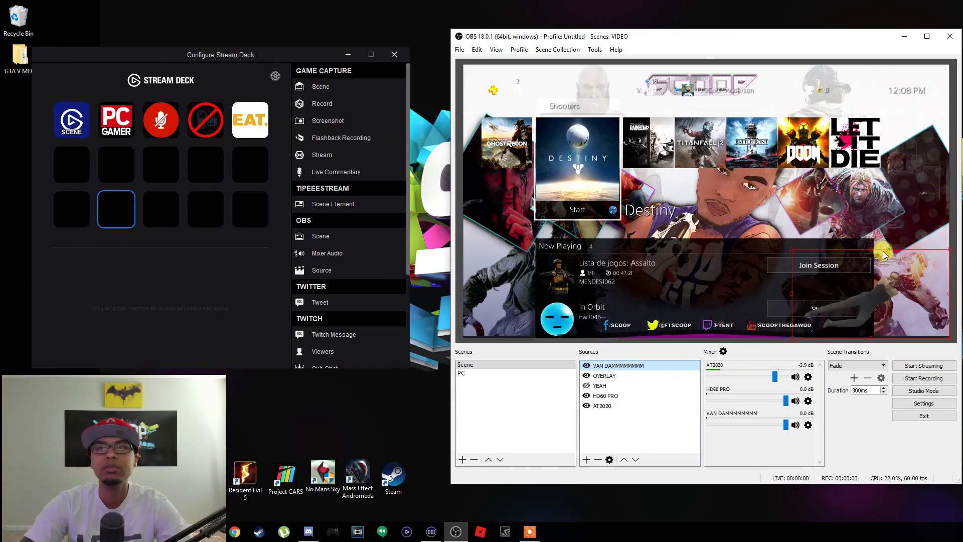
# - Move the keyed VAN DAMMMMMMMMM clip toward the lower left and enlarge it proportionally
pyautogui.moveTo(837, 313); pyautogui.dragTo(660, 297)
pyautogui.moveTo(693, 254); pyautogui.dragTo(747, 244)
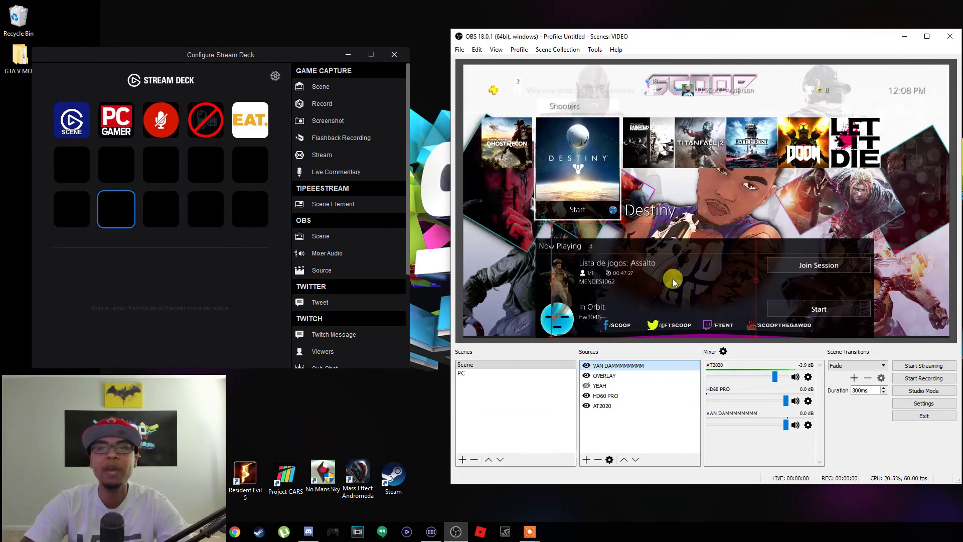